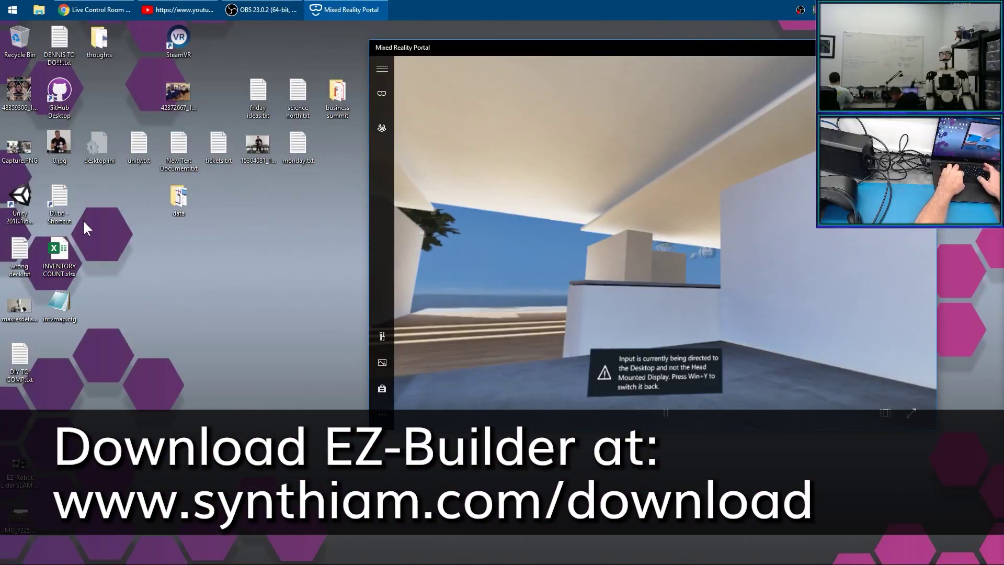
# - Find EZ-Builder by searching 'ez-b' in the Start menu and launch it
pyautogui.press('super')
pyautogui.write('ez-b')
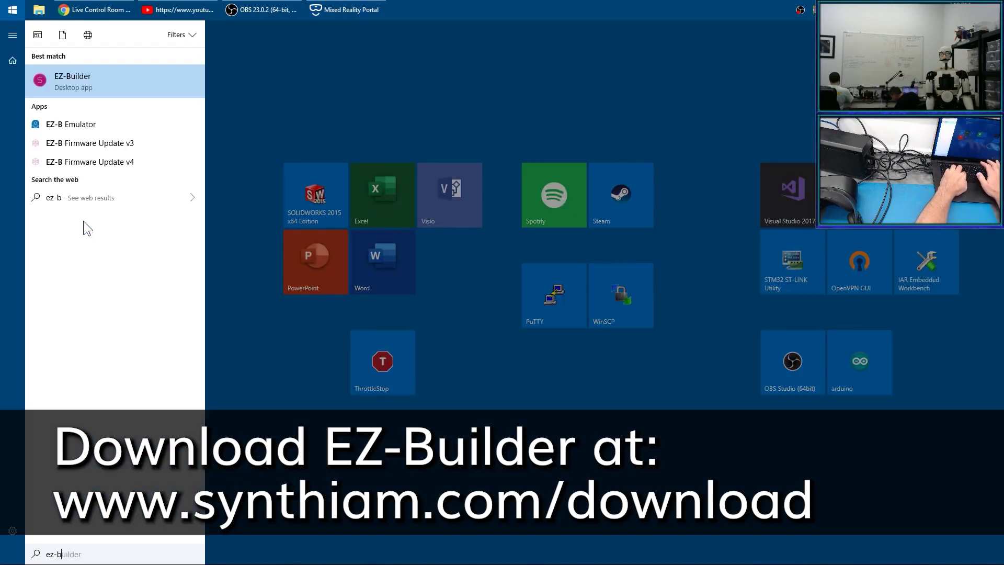
pyautogui.press('Return')
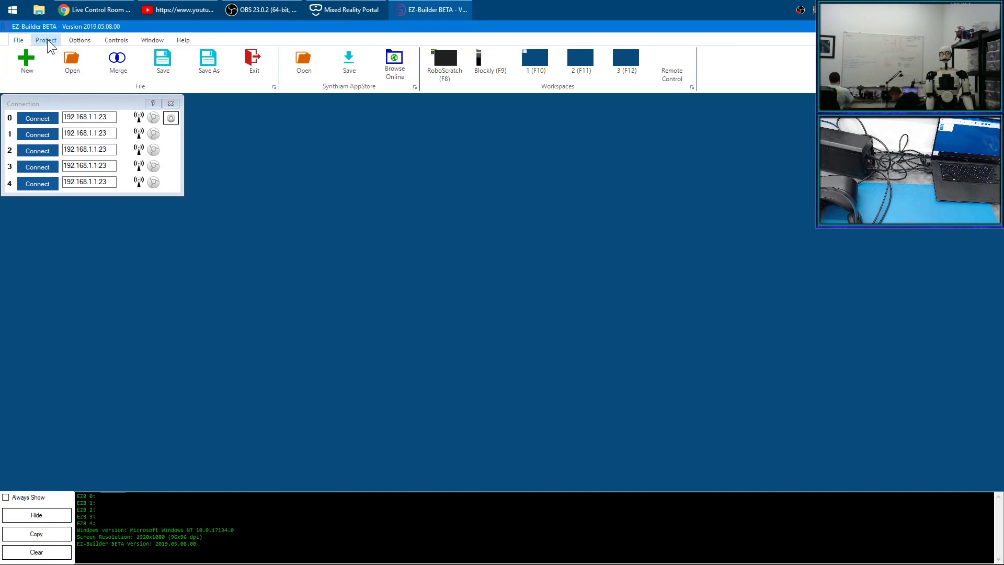
# - Open Synthiam's online plugin catalogue from the Project > Add controls list
pyautogui.click(47, 39)
pyautogui.click(35, 59)
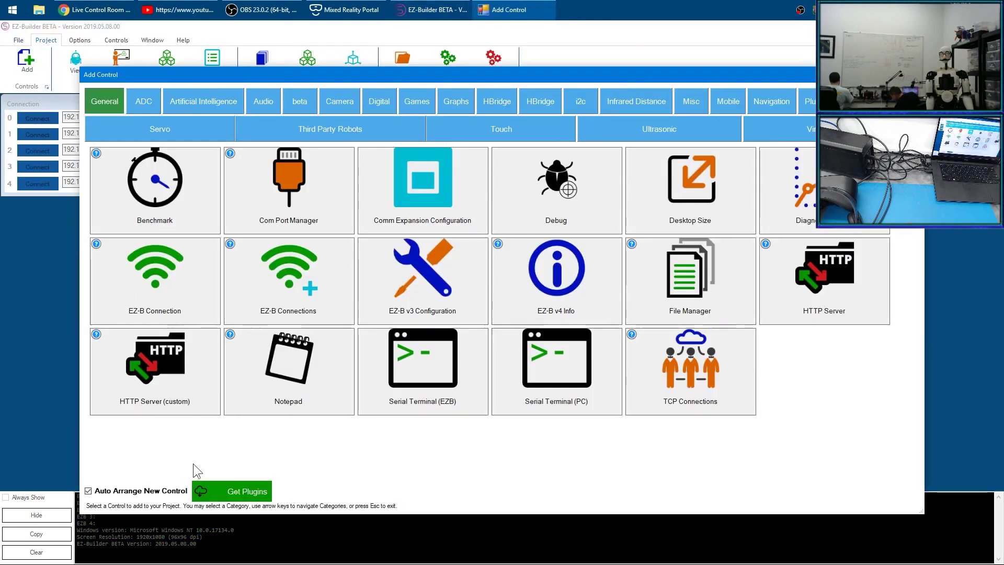
pyautogui.click(218, 486)
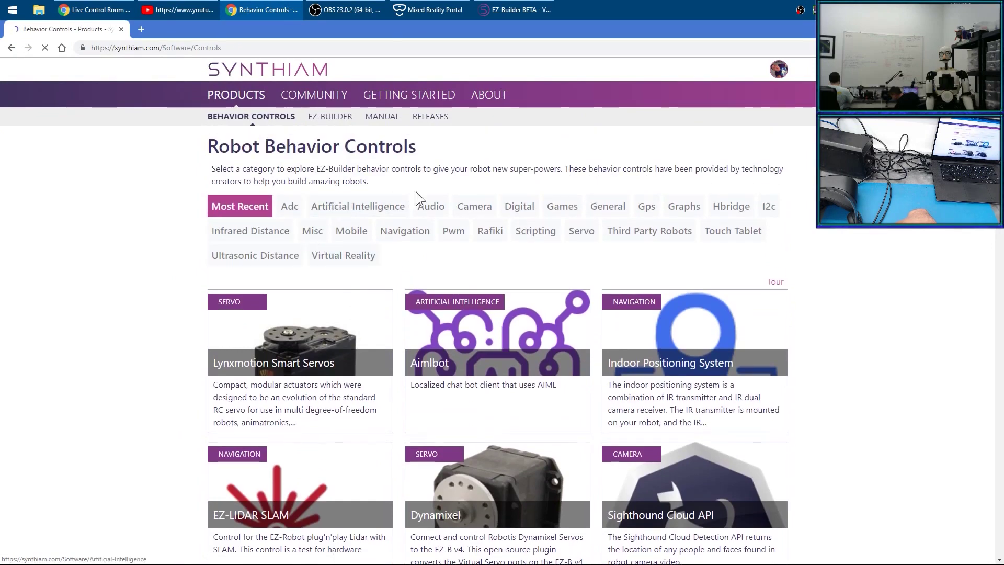
# - Download the Virtual Reality Robot .ezplugin from the Virtual Reality category and install it into EZ-Builder
pyautogui.click(347, 267)
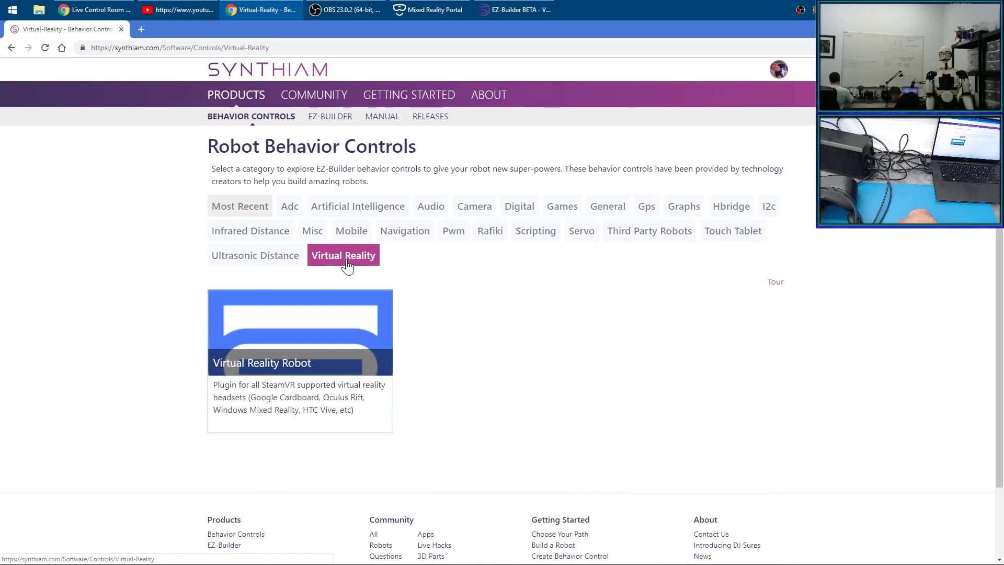
pyautogui.click(277, 361)
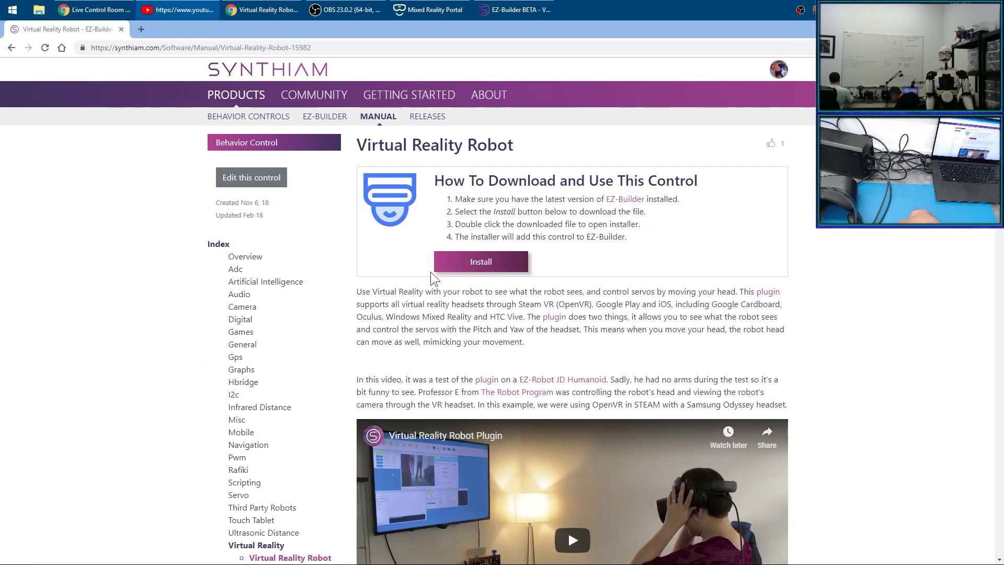
pyautogui.click(463, 264)
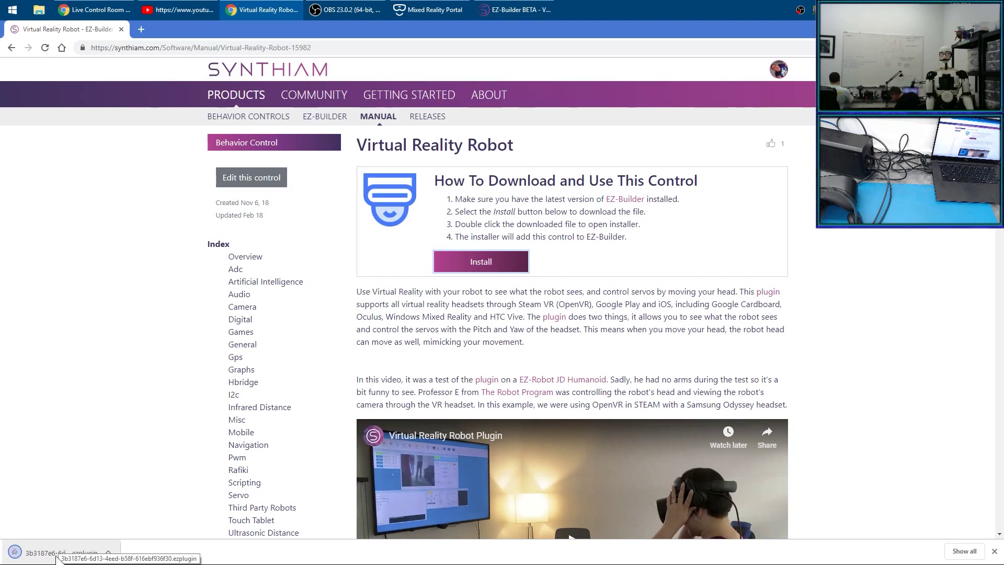
pyautogui.click(57, 555)
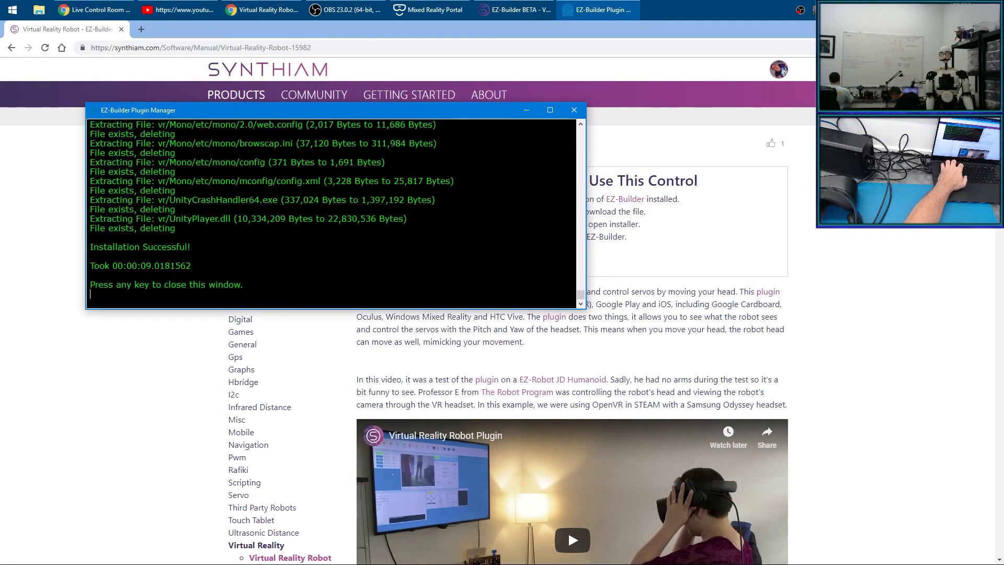
pyautogui.press('Return')
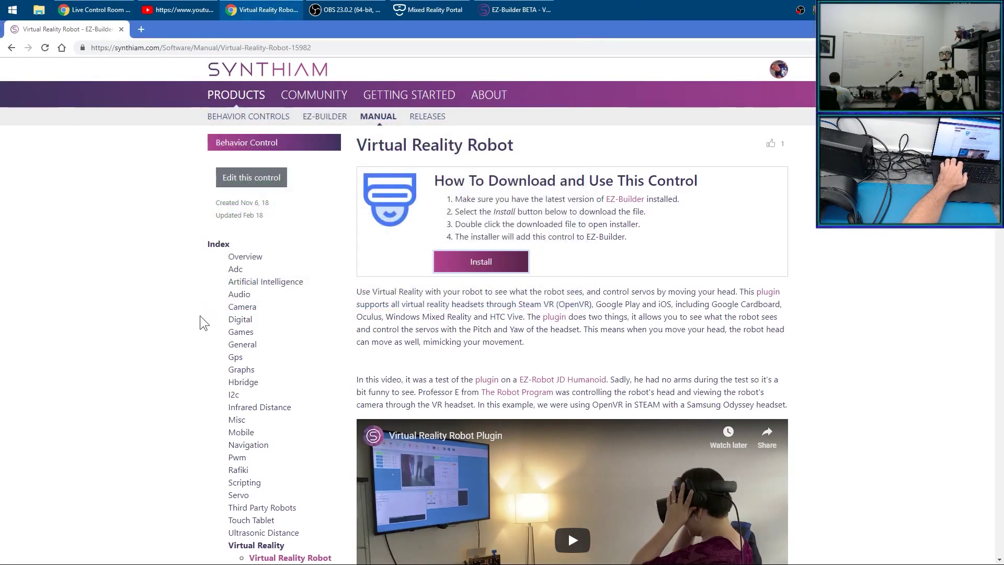
# - Add a Camera Device control to the EZ-Builder project
pyautogui.click(515, 10)
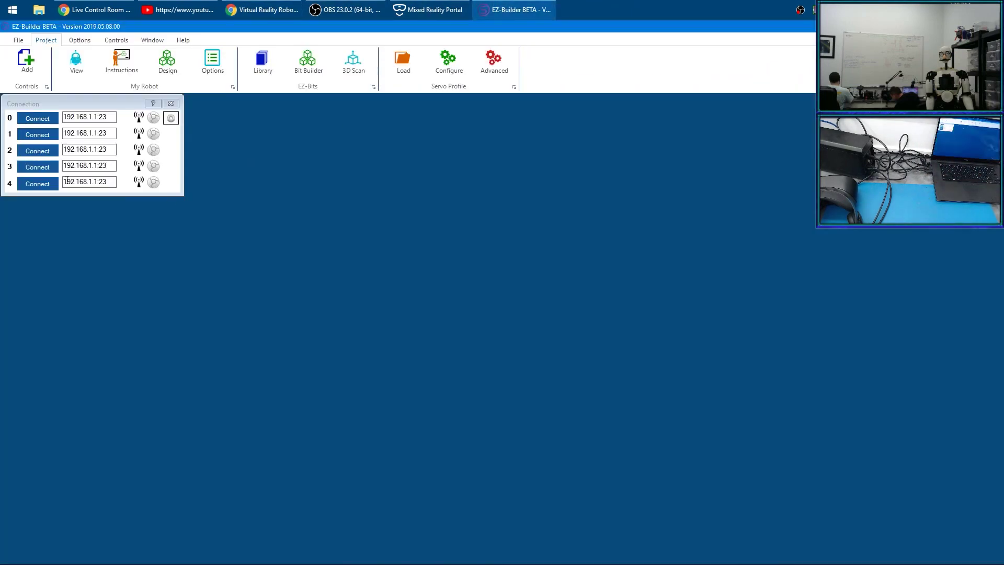
pyautogui.click(26, 61)
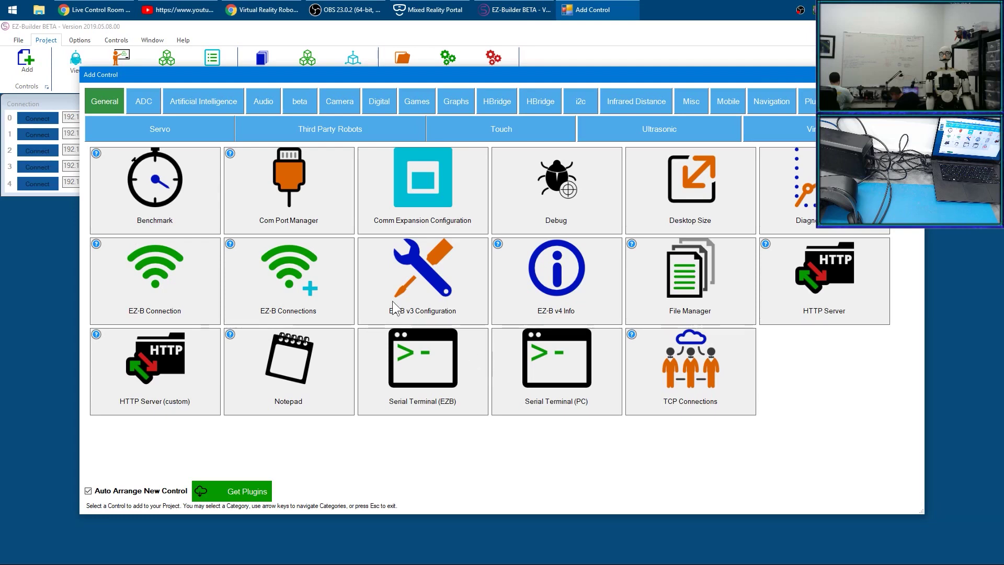
pyautogui.click(336, 99)
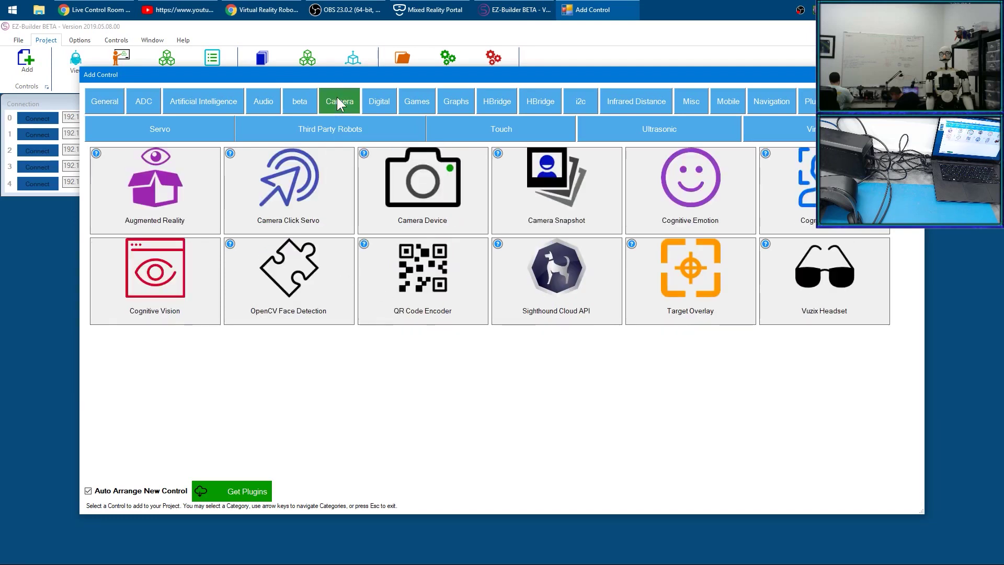
pyautogui.click(394, 230)
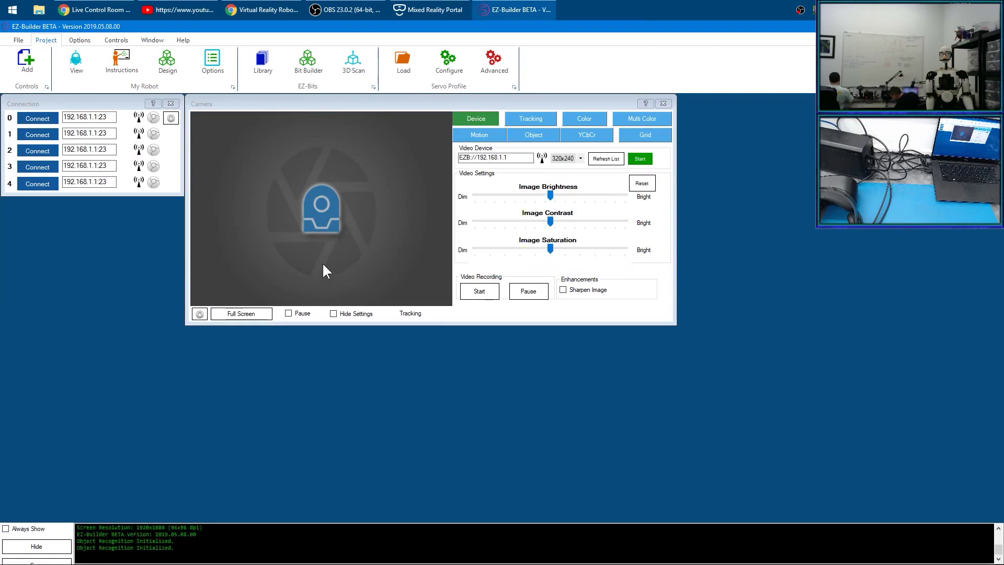
# - Add a Virtual Reality Robot control from the Virtual Reality category
pyautogui.click(31, 62)
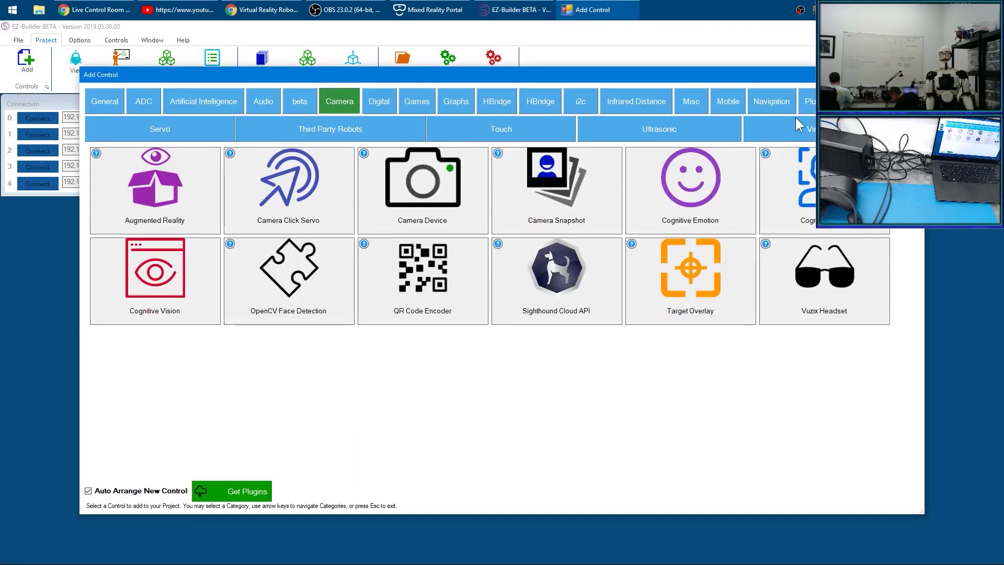
pyautogui.click(800, 132)
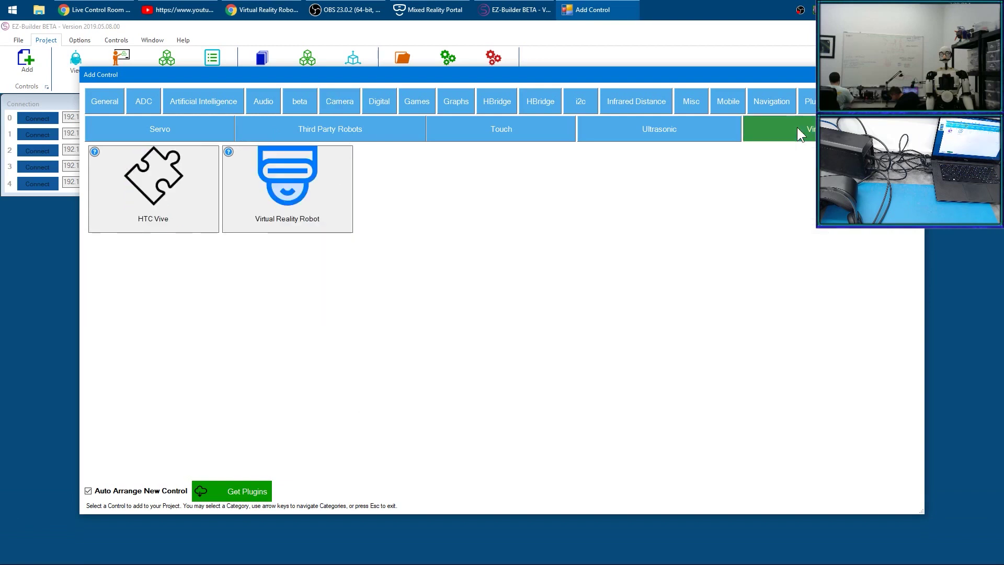
pyautogui.click(286, 198)
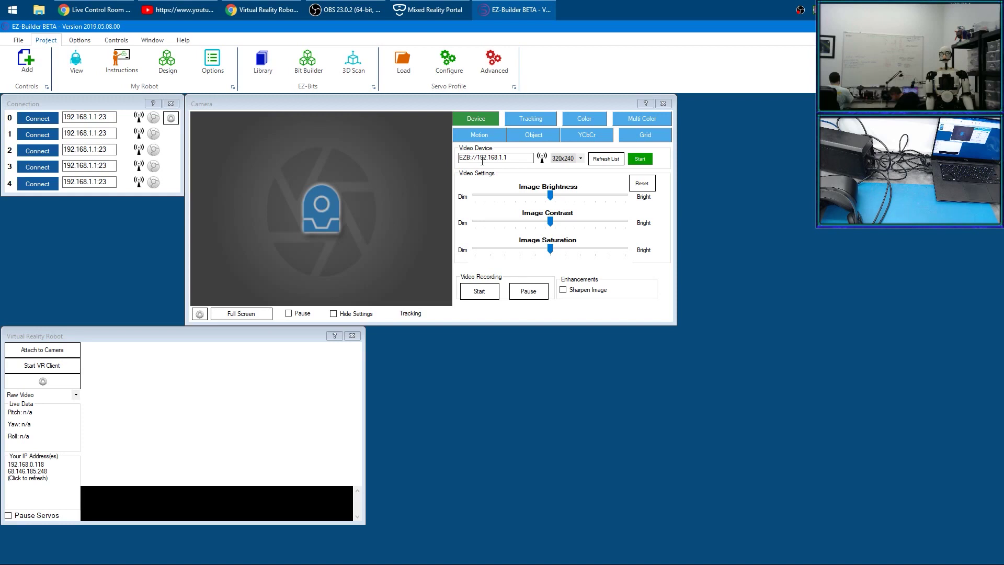
# - Set the Camera control's video device to Integrated Webcam and widen its window slightly
pyautogui.click(482, 158)
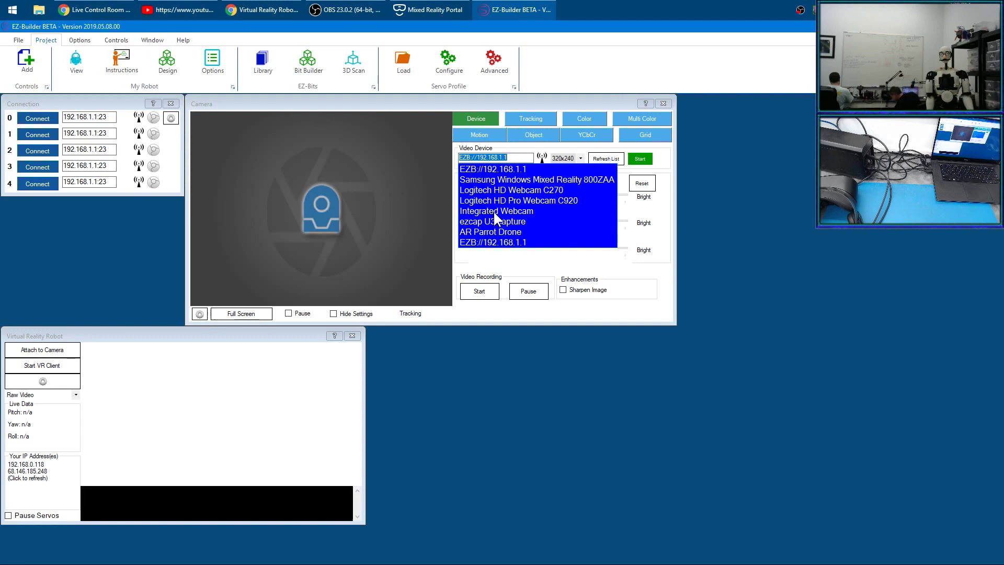
pyautogui.click(493, 210)
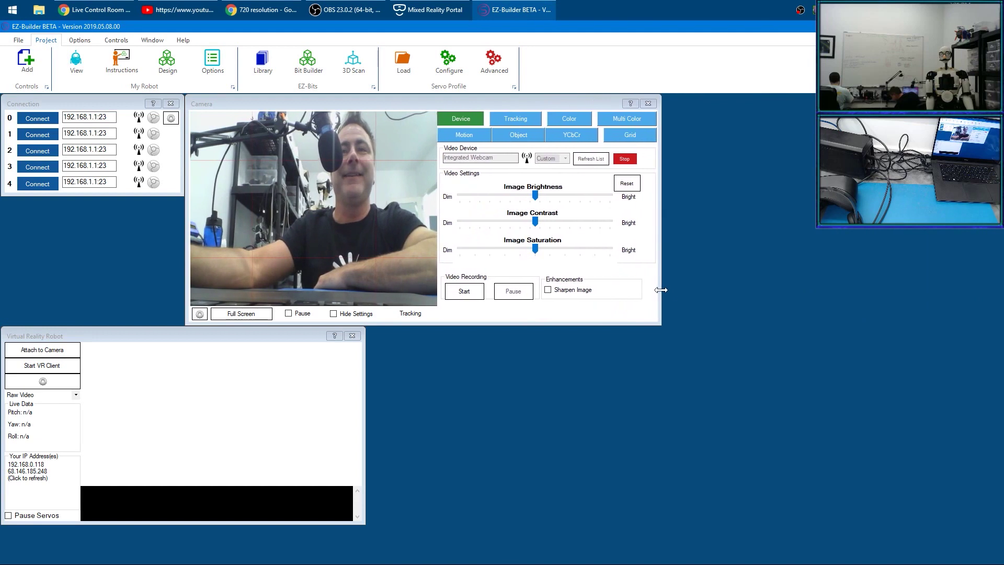
pyautogui.moveTo(661, 290); pyautogui.dragTo(664, 289)
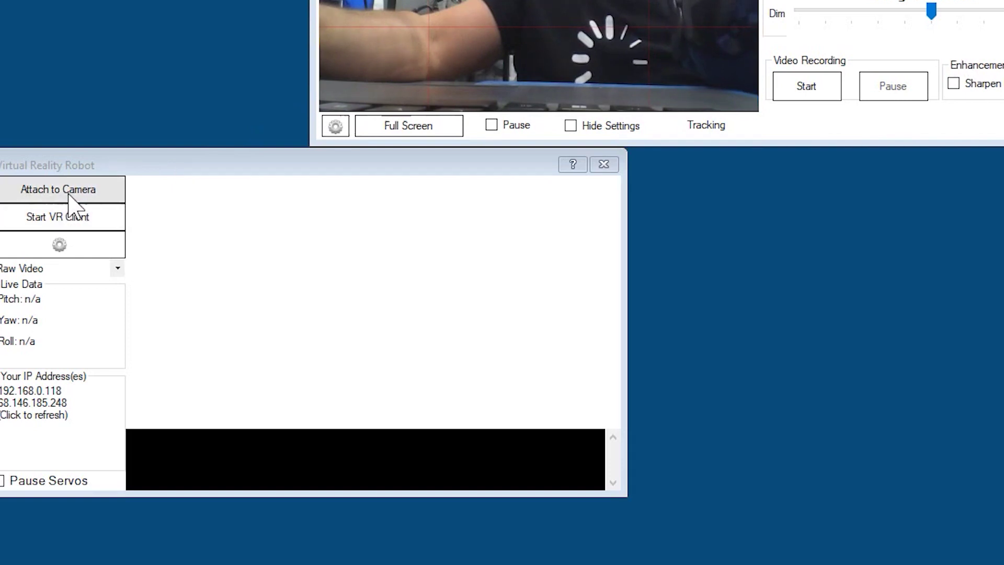
# - Move the Virtual Reality Robot window aside and review its servo config without saving
pyautogui.moveTo(130, 168); pyautogui.dragTo(237, 196)
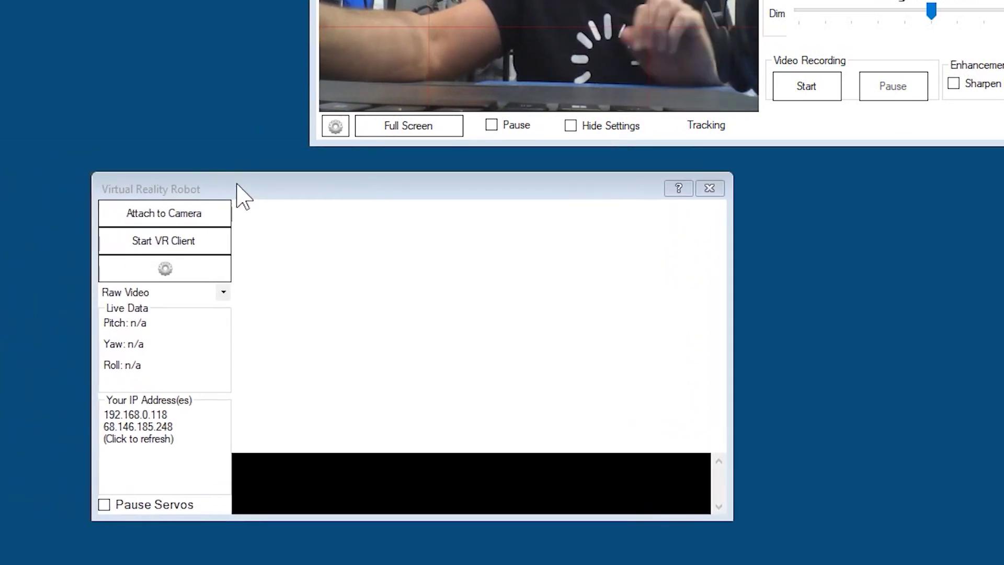
pyautogui.click(168, 271)
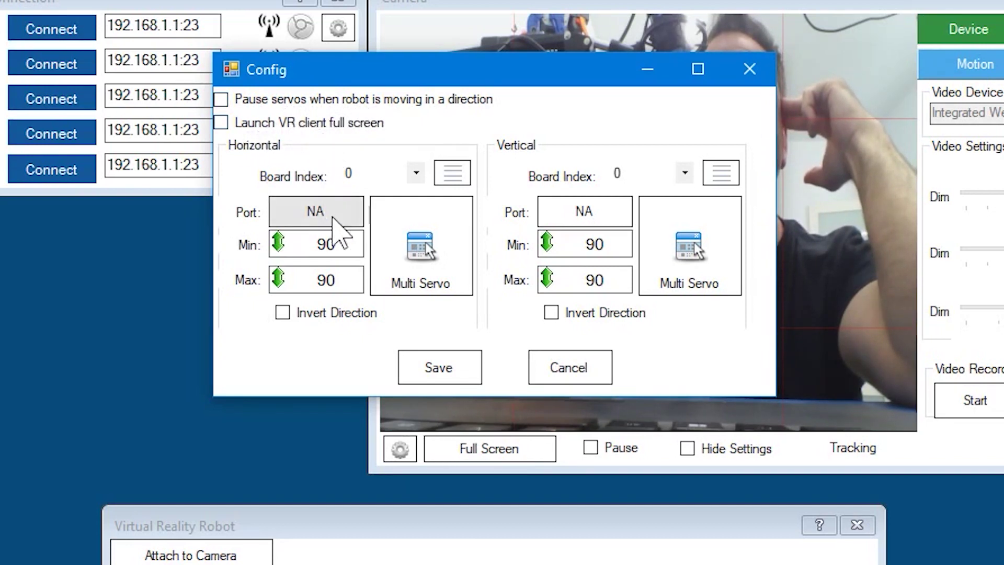
pyautogui.click(550, 371)
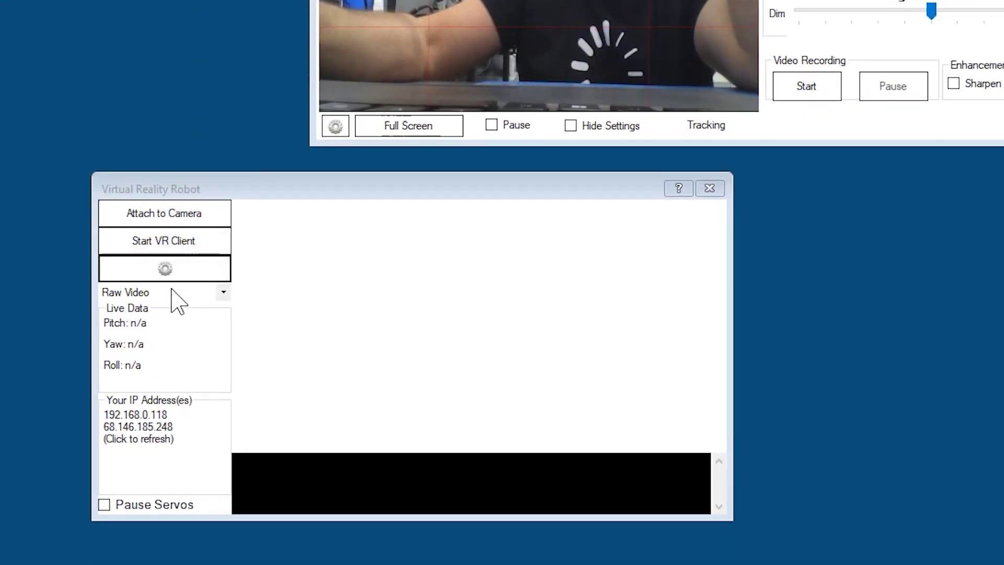
# - Attach the plugin to the camera and start the VR client on 127.0.0.1:8082
pyautogui.click(171, 212)
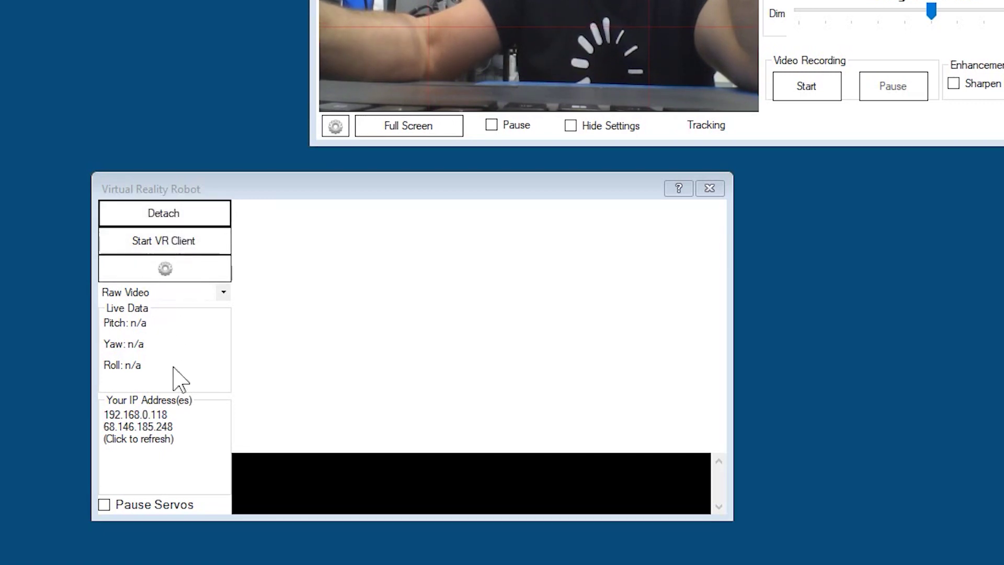
pyautogui.click(193, 241)
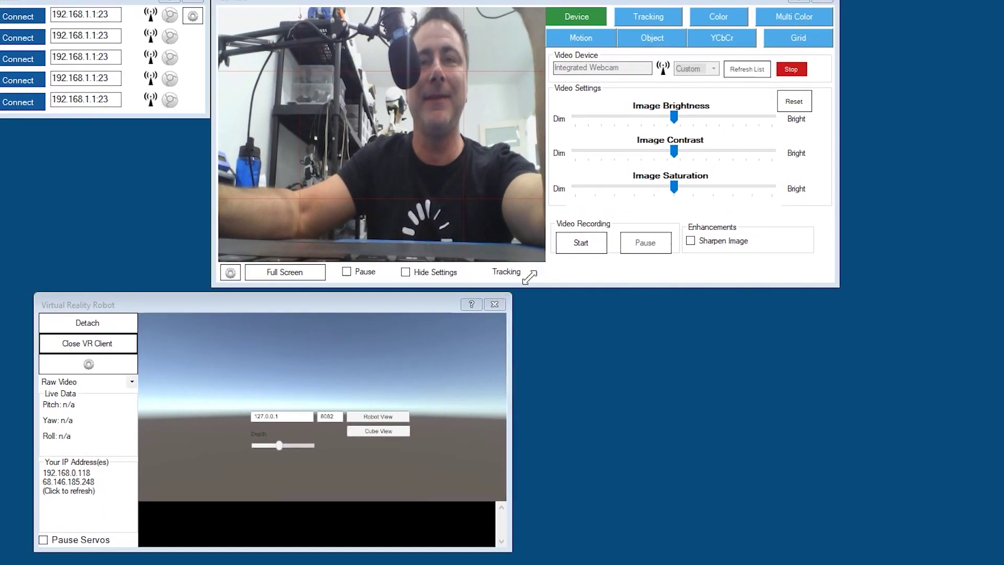
pyautogui.moveTo(529, 277); pyautogui.dragTo(972, 31)
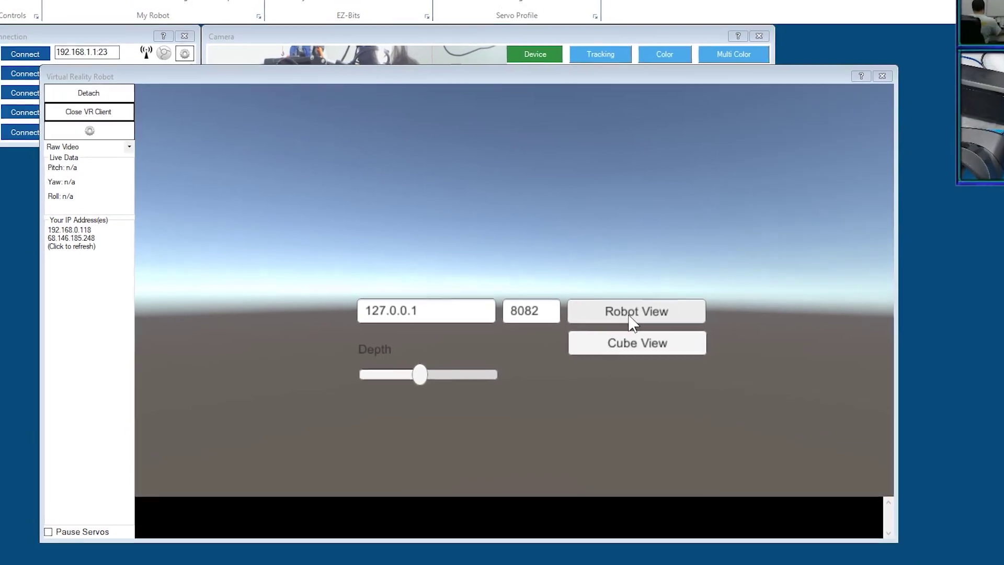
# - Switch the VR client to Robot View and drag the Depth slider to the right
pyautogui.click(682, 313)
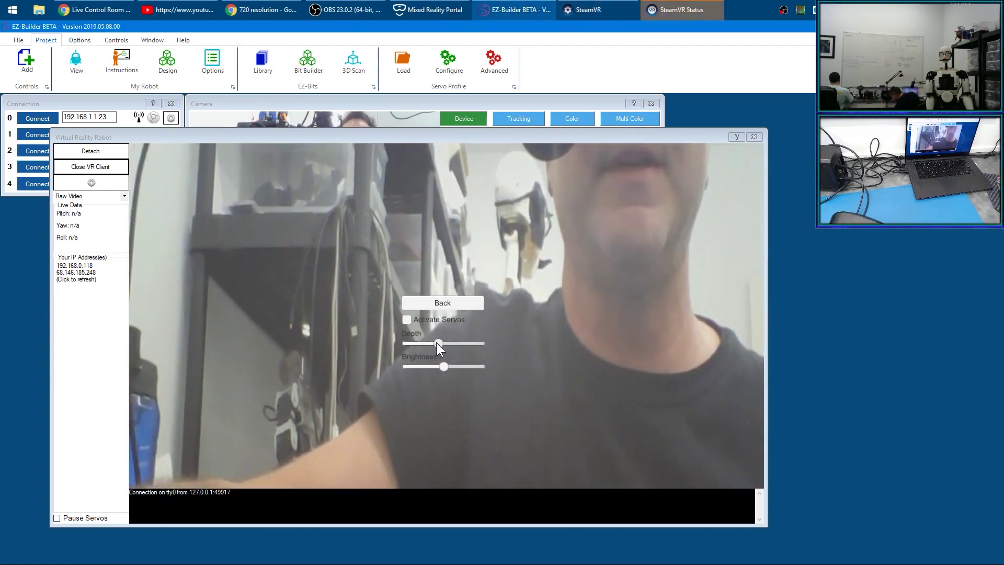
pyautogui.moveTo(437, 342)
pyautogui.mouseDown()
pyautogui.moveTo(469, 343)
pyautogui.moveTo(417, 366)
pyautogui.moveTo(459, 366)
pyautogui.moveTo(444, 344)
pyautogui.moveTo(428, 344)
pyautogui.moveTo(445, 344)
pyautogui.mouseUp()
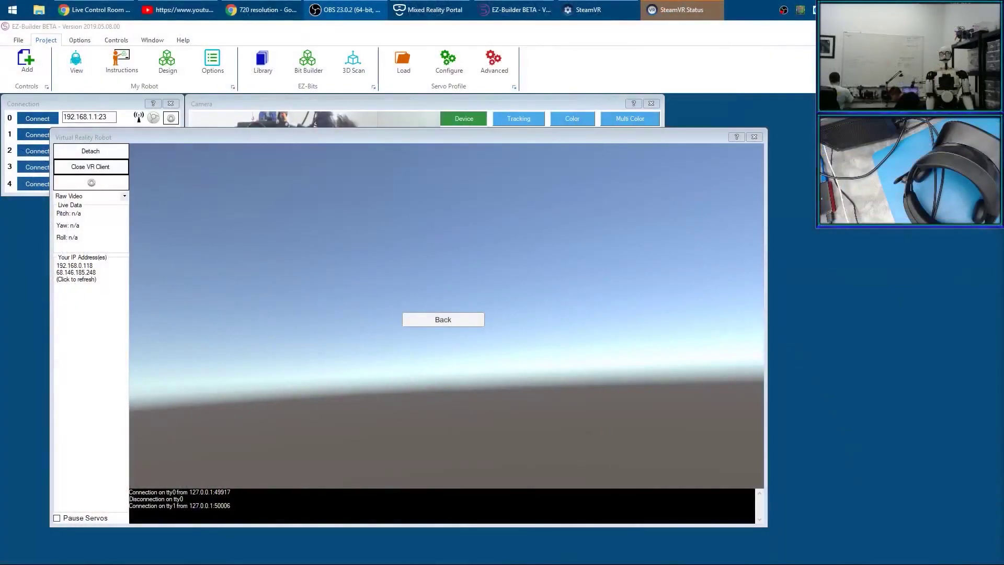
# - Shut down the VR client, detach the Virtual Reality Robot from the camera, and remove the control
pyautogui.click(438, 318)
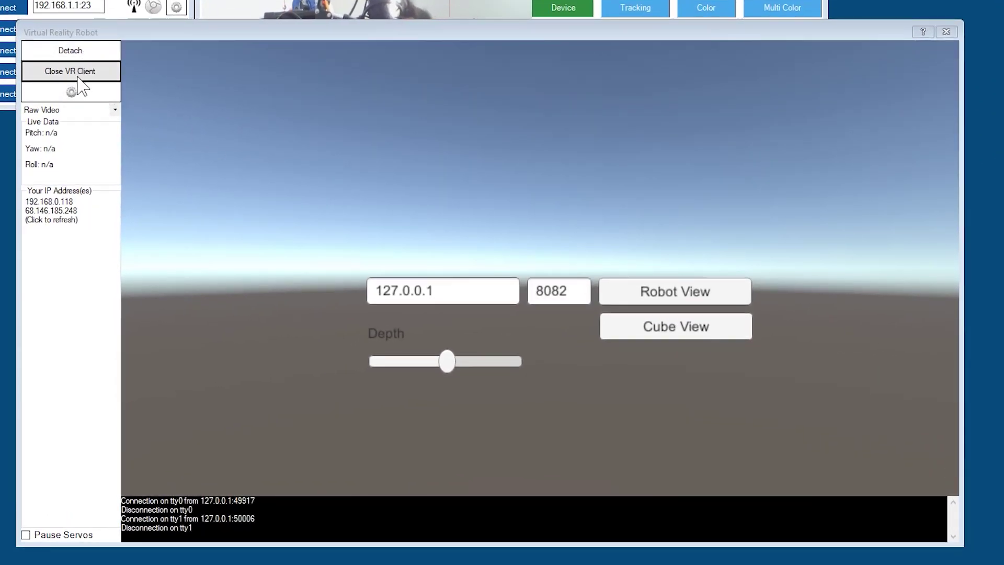
pyautogui.click(60, 71)
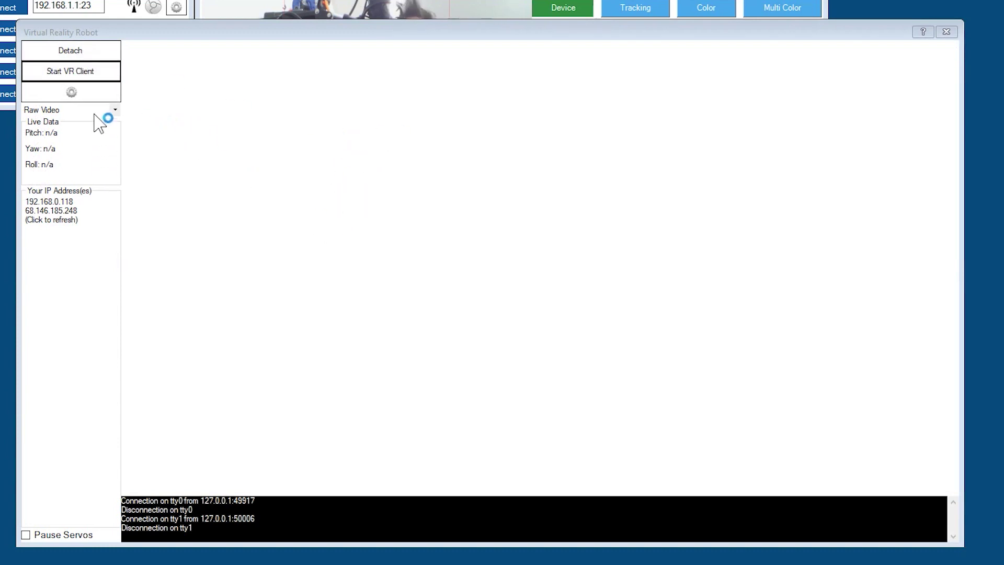
pyautogui.moveTo(100, 31); pyautogui.dragTo(120, 50)
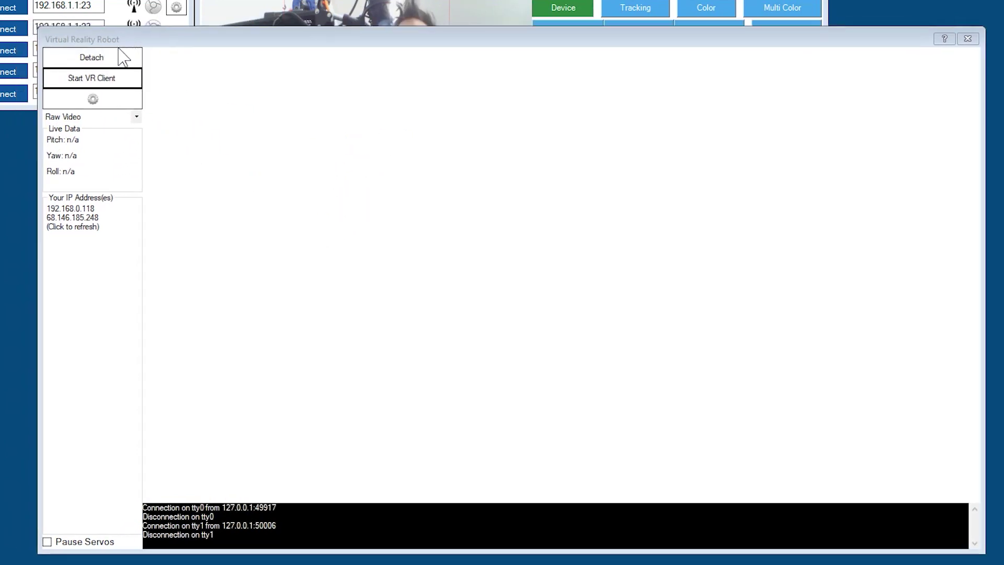
pyautogui.click(121, 61)
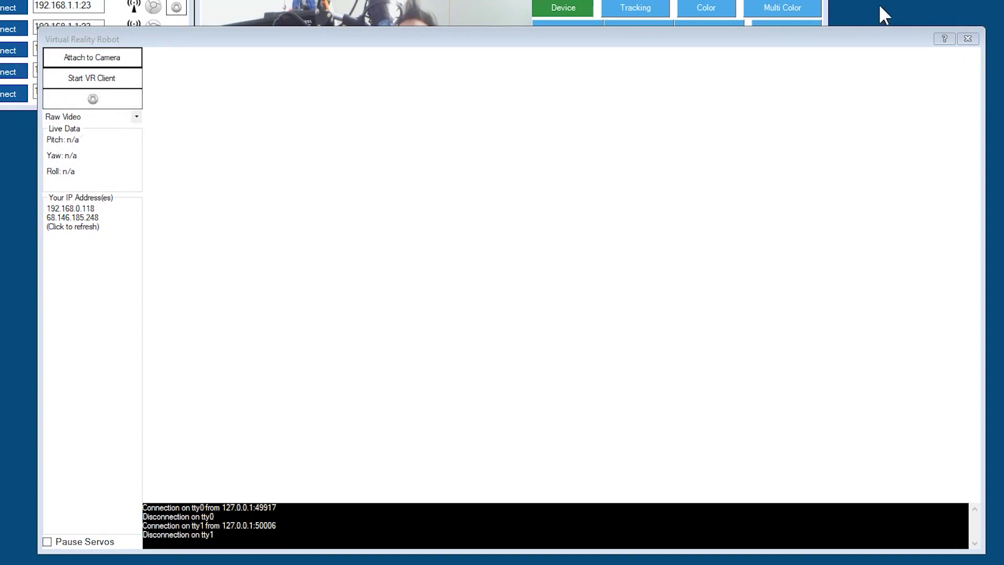
pyautogui.click(968, 39)
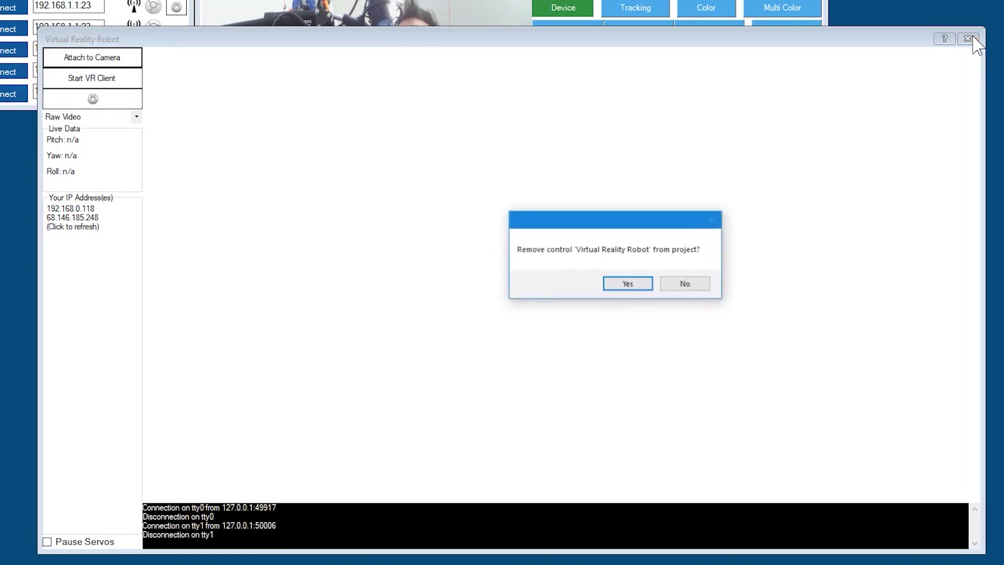
pyautogui.click(628, 284)
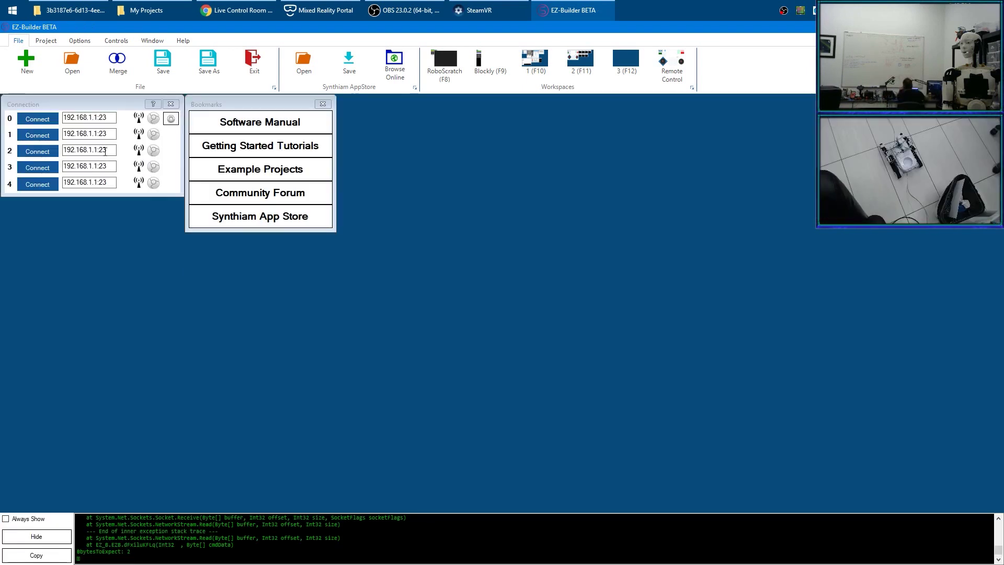
# - Start a new project and open the Roli - Bare example from the Ez-Robot examples
pyautogui.click(73, 65)
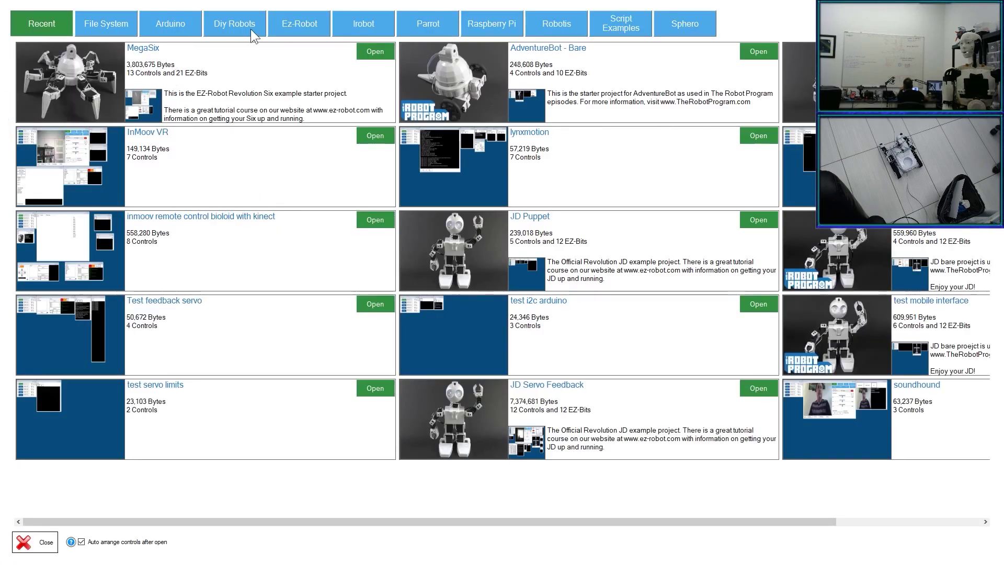
pyautogui.click(299, 26)
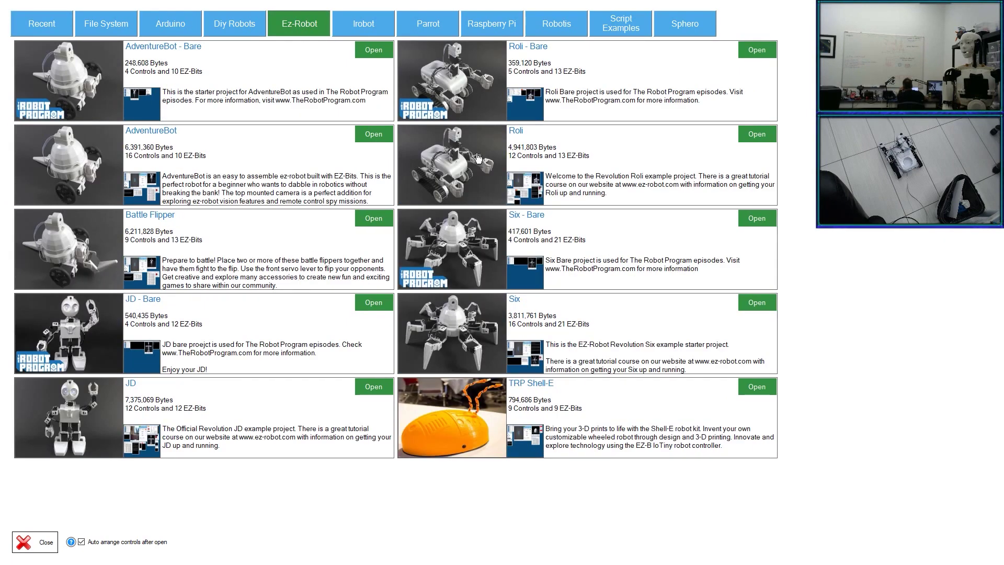
pyautogui.click(470, 73)
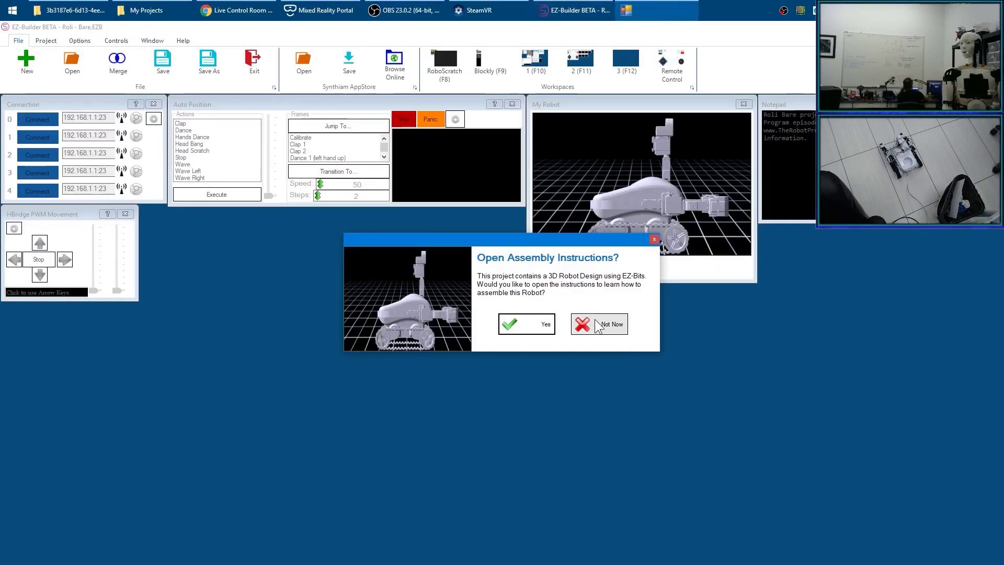
# - Skip the assembly instructions, connect to the Roli, and add a Camera Device streaming 320x240 video
pyautogui.click(599, 325)
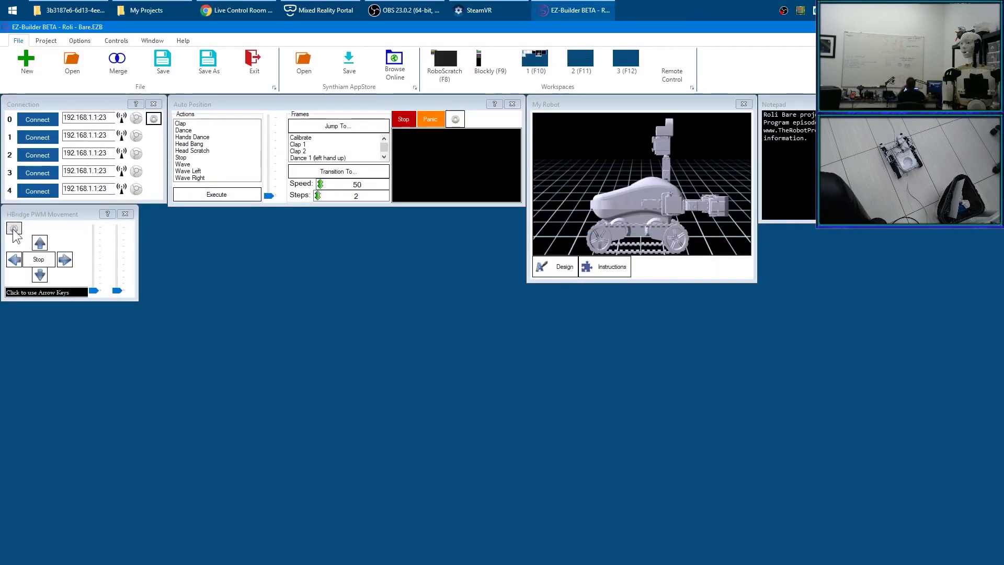
pyautogui.click(40, 118)
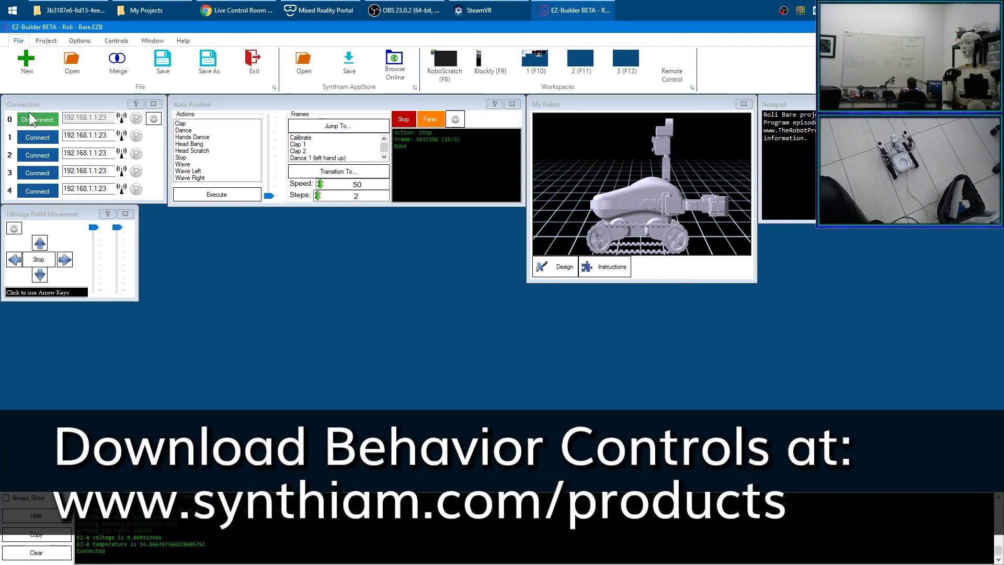
pyautogui.click(45, 41)
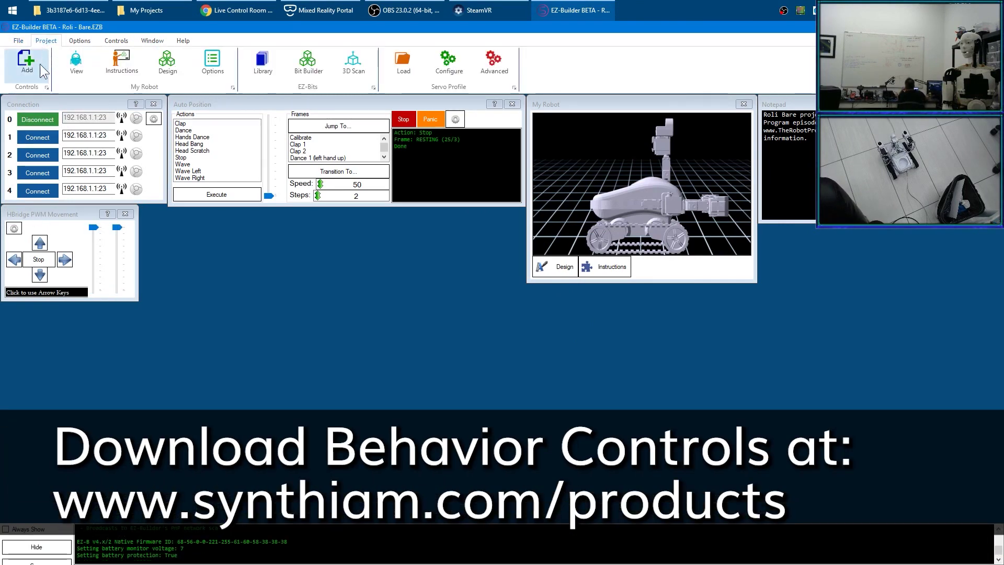
pyautogui.click(26, 61)
pyautogui.click(330, 101)
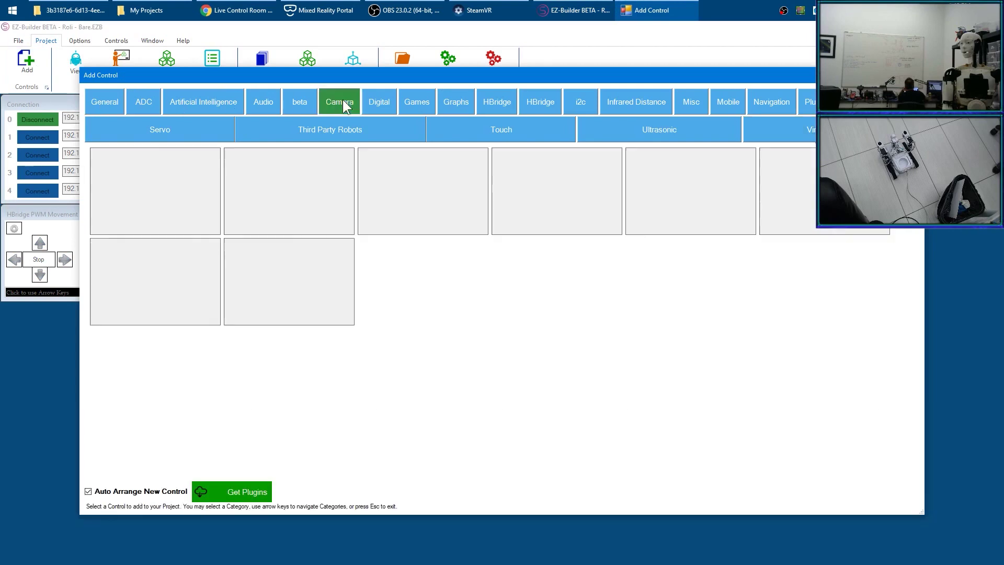
pyautogui.click(422, 187)
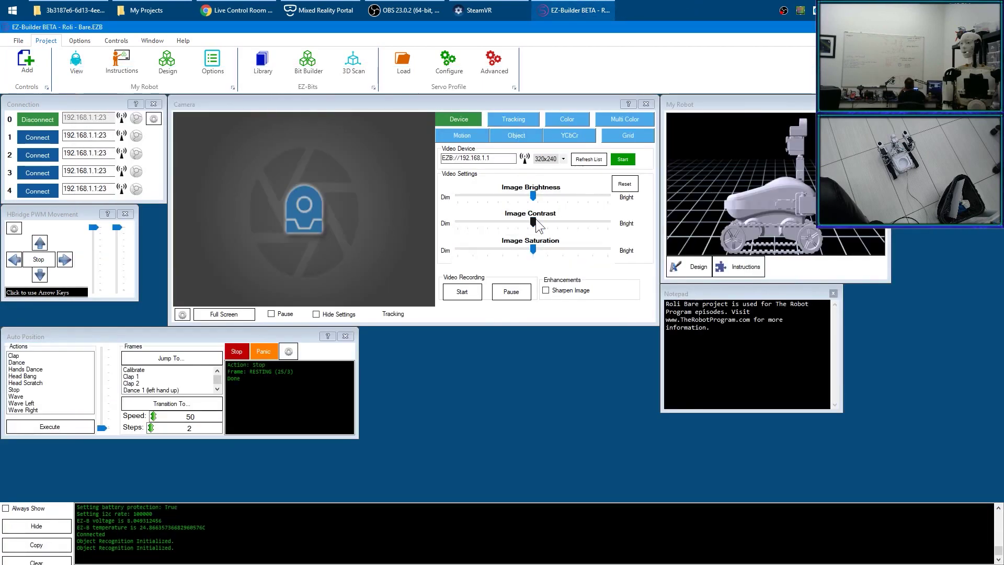
pyautogui.click(622, 159)
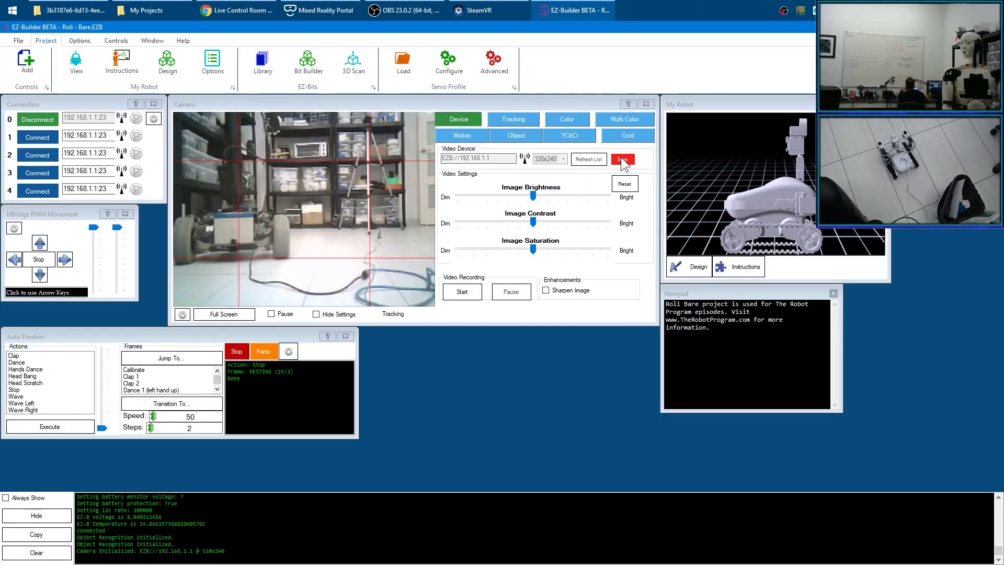
# - Remove the Notepad and My Robot panels from the project
pyautogui.click(833, 294)
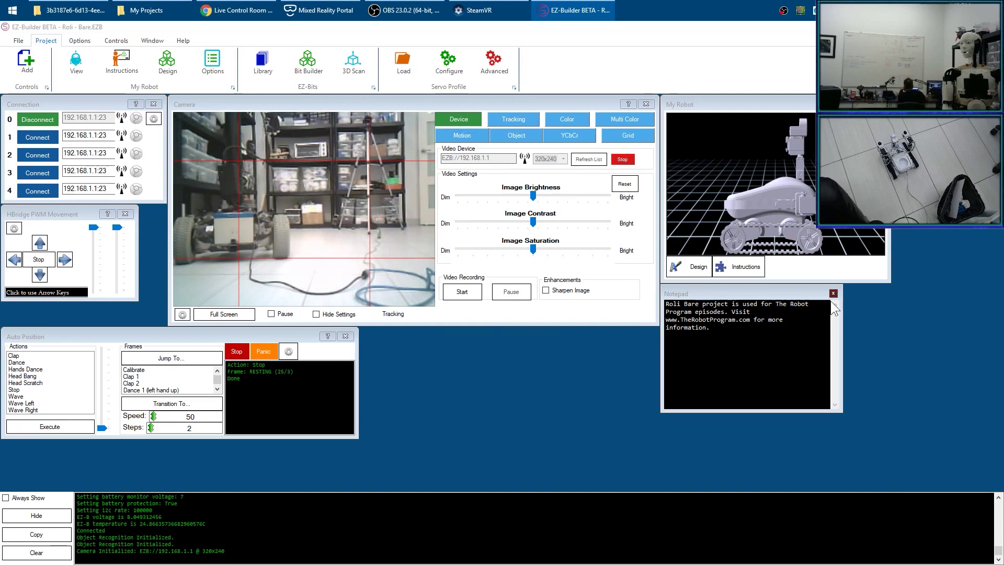
pyautogui.click(497, 328)
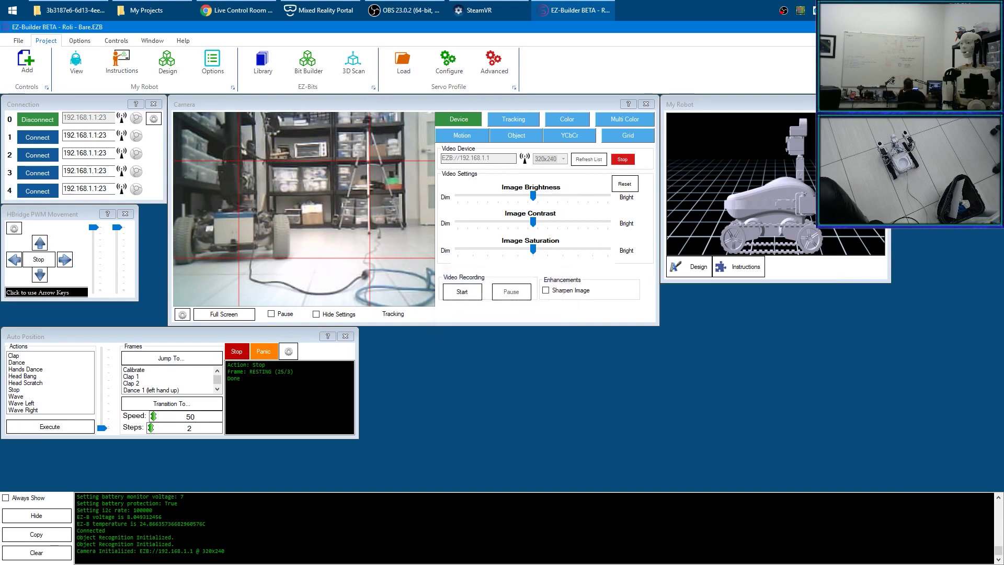
pyautogui.click(879, 104)
pyautogui.click(497, 328)
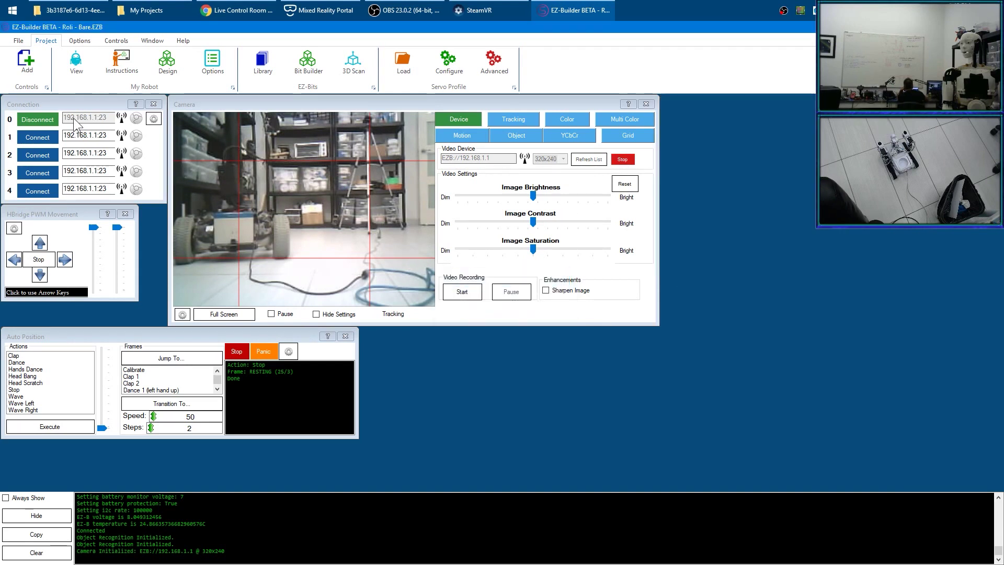
# - Add a Virtual Reality Robot control from the Virtual Reality category to the Roli project
pyautogui.click(15, 62)
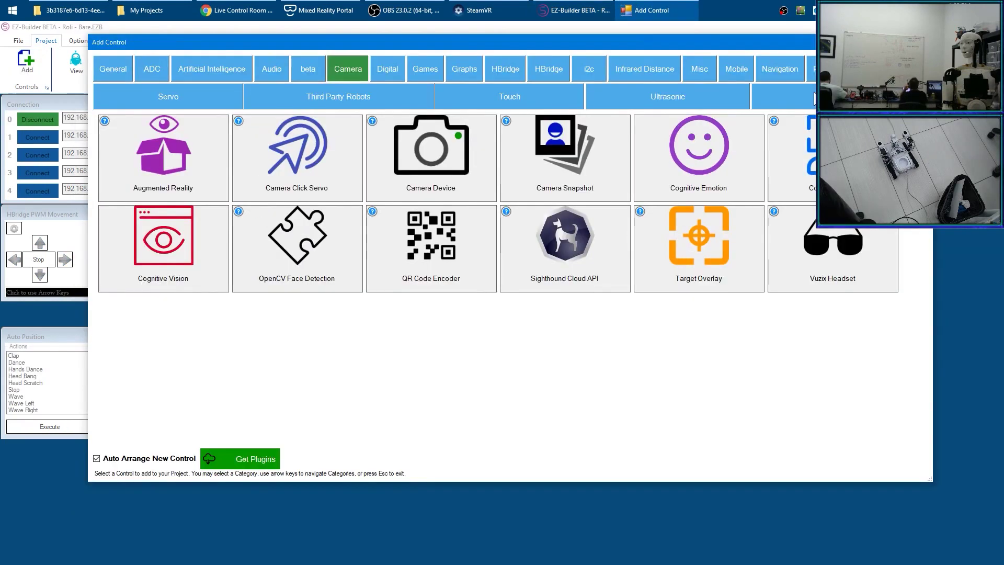
pyautogui.click(783, 97)
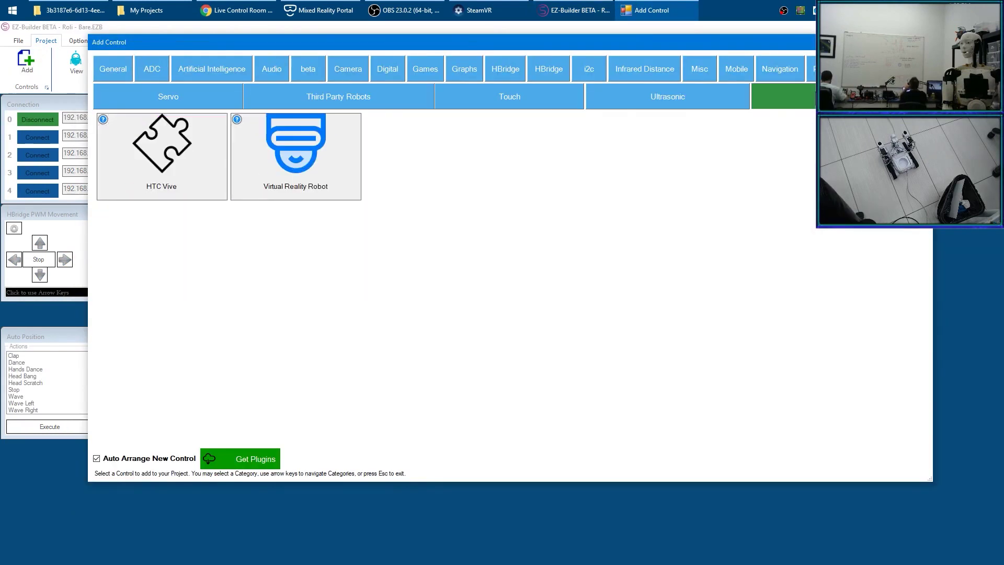
pyautogui.click(280, 146)
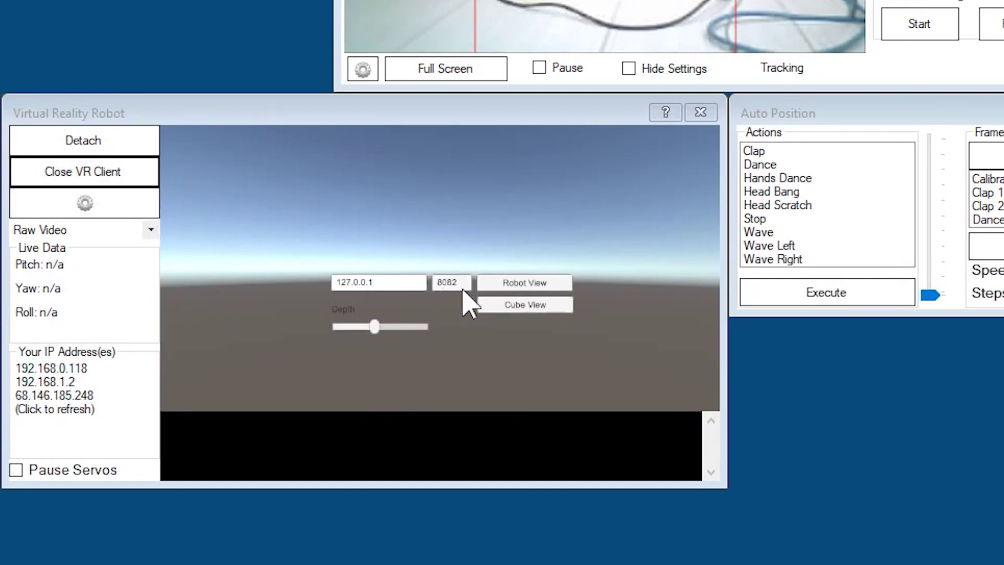
# - In the Virtual Reality Robot settings, assign the vertical head servo to port D9
pyautogui.click(84, 212)
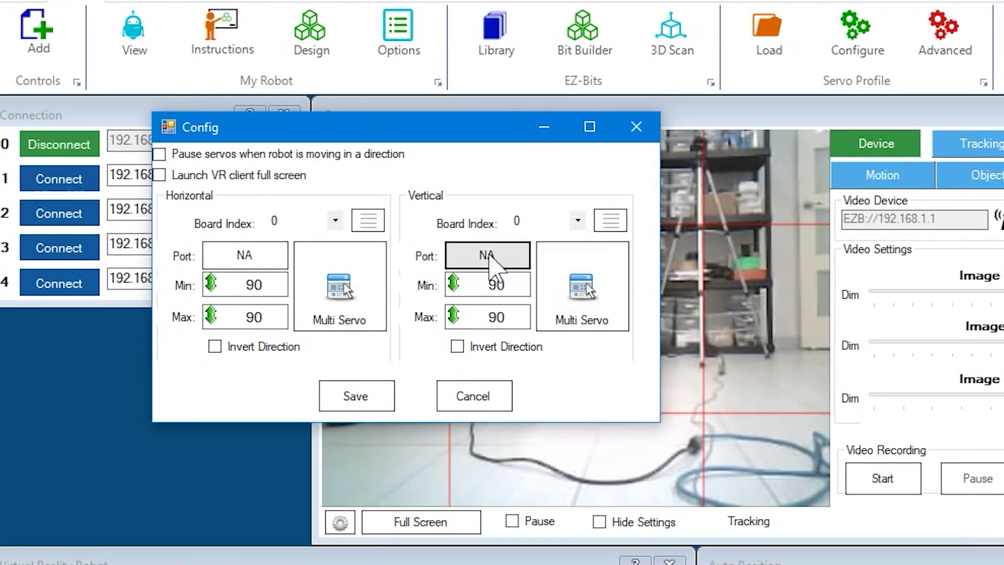
pyautogui.click(489, 254)
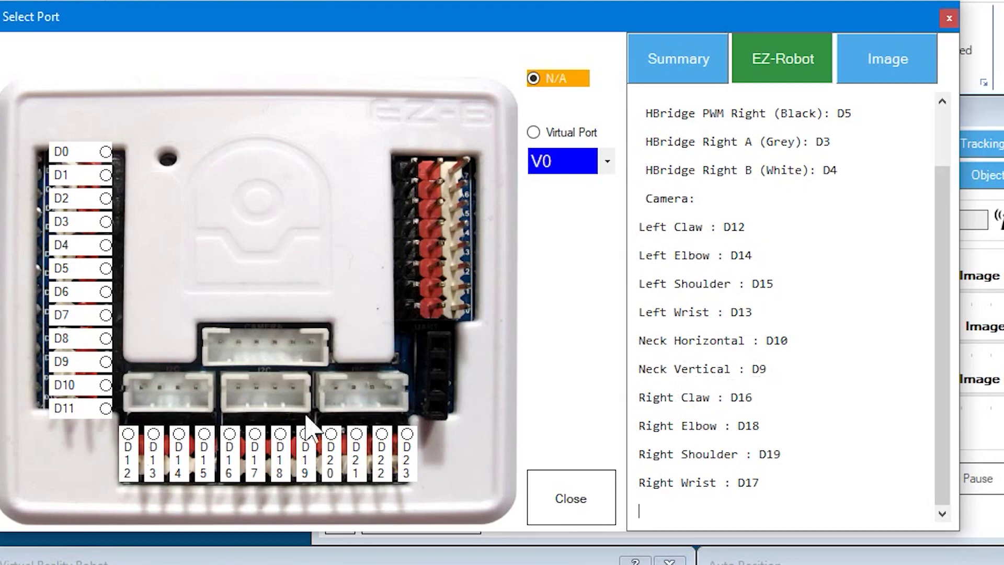
pyautogui.click(66, 363)
pyautogui.click(584, 484)
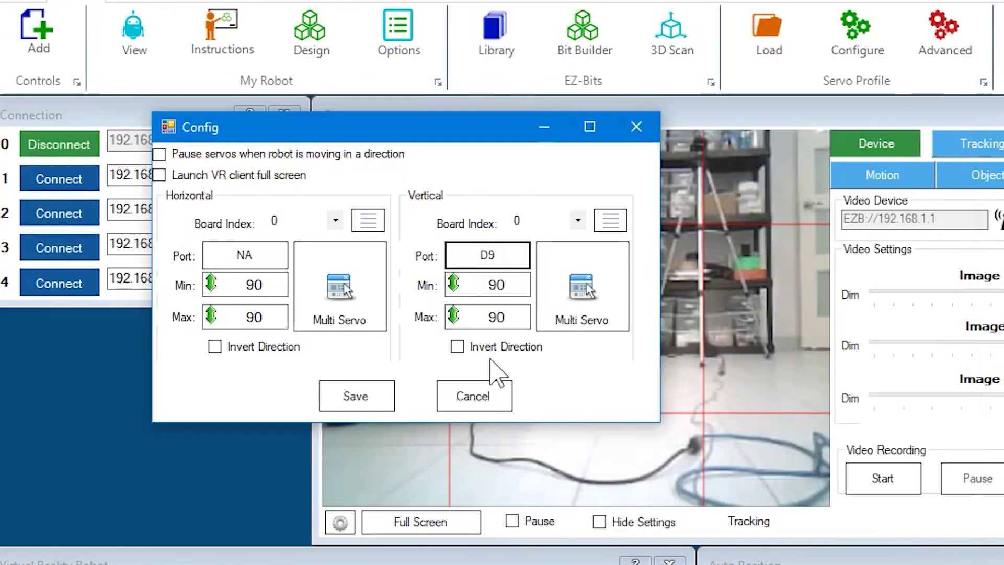
# - Set the vertical servo range to minimum 38 and maximum 138
pyautogui.click(497, 284)
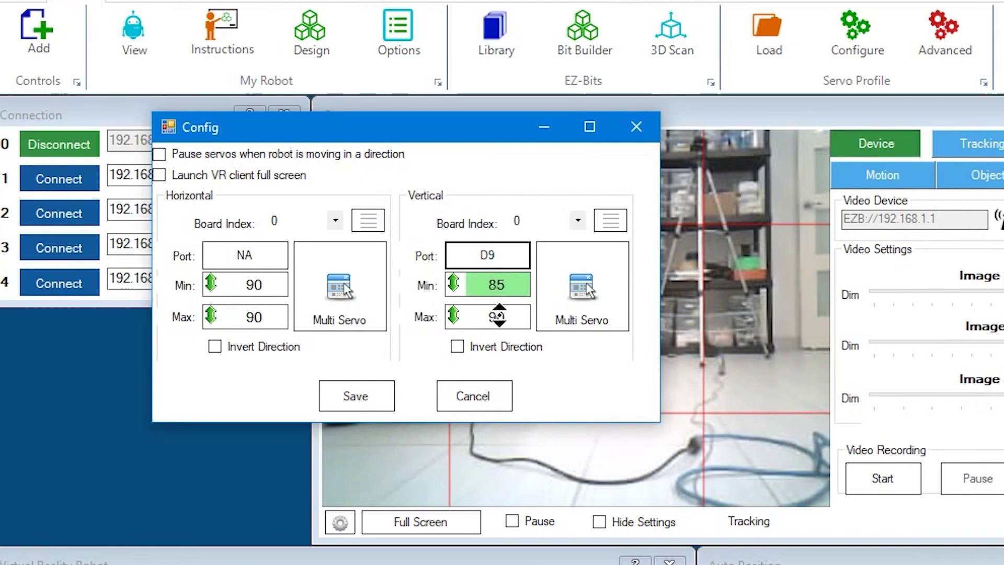
pyautogui.moveTo(497, 315); pyautogui.dragTo(513, 557)
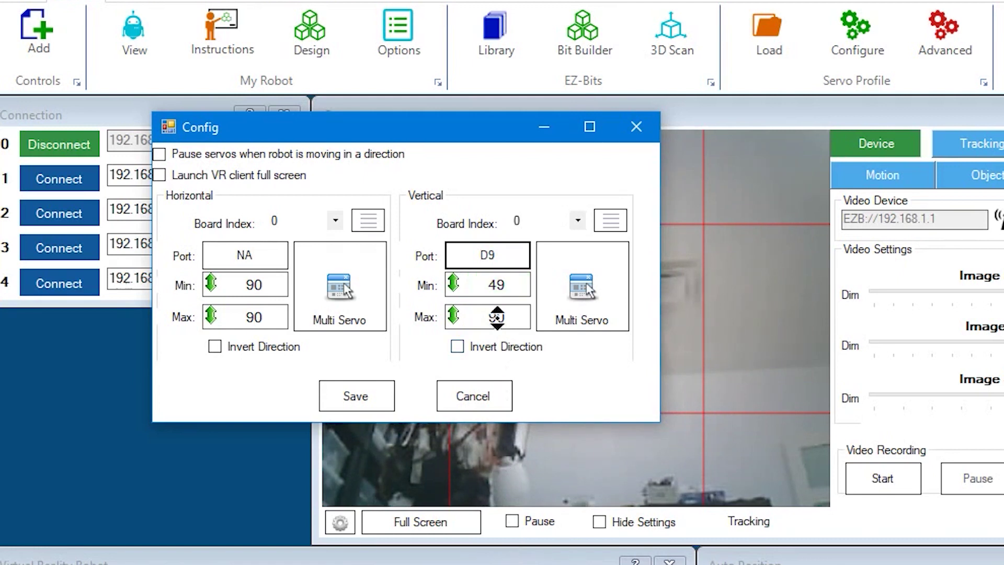
pyautogui.moveTo(495, 285); pyautogui.dragTo(516, 367)
pyautogui.moveTo(518, 319); pyautogui.dragTo(512, 0)
pyautogui.moveTo(494, 317); pyautogui.dragTo(504, 277)
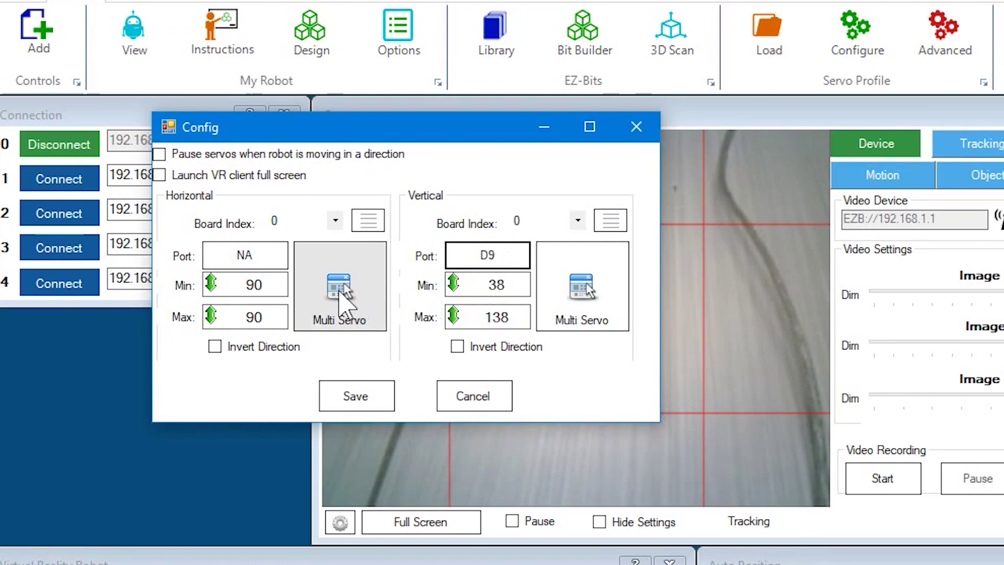
# - Assign the horizontal head servo to port D10
pyautogui.click(245, 256)
pyautogui.scroll(-1, 773, 439)
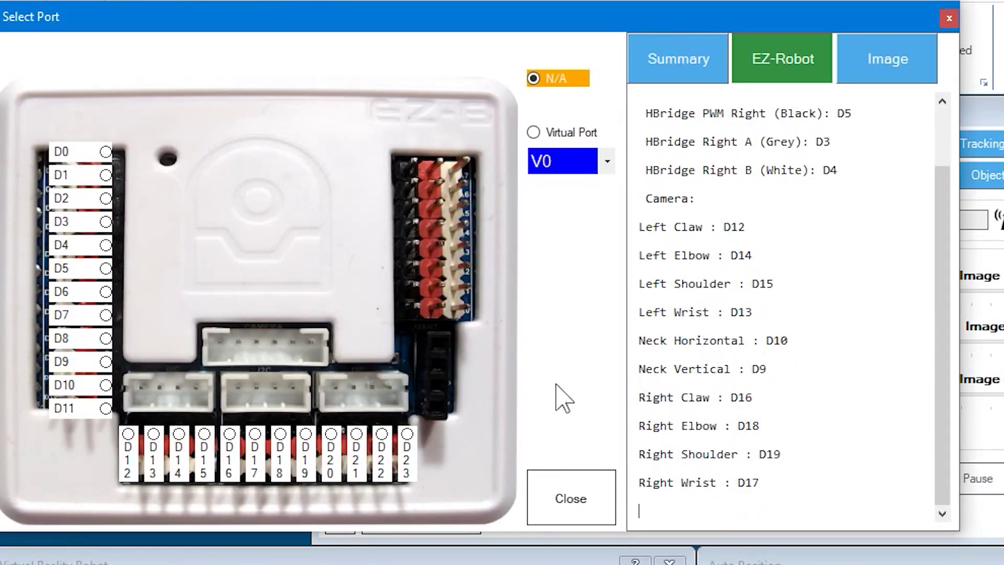
pyautogui.click(103, 387)
pyautogui.click(551, 506)
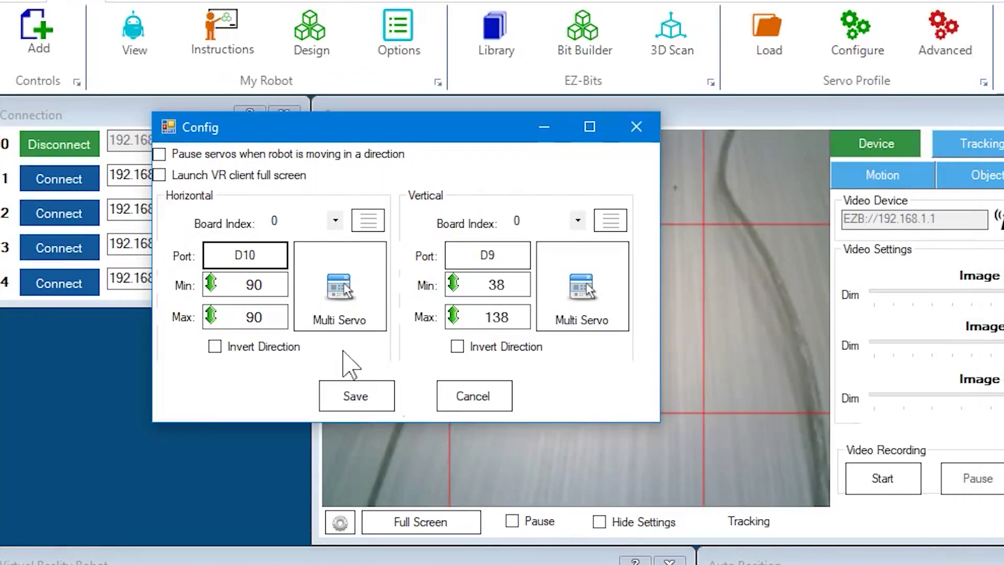
# - Set the horizontal servo range to 29 through 149 and save the settings
pyautogui.moveTo(253, 284); pyautogui.dragTo(272, 564)
pyautogui.moveTo(264, 318); pyautogui.dragTo(282, 157)
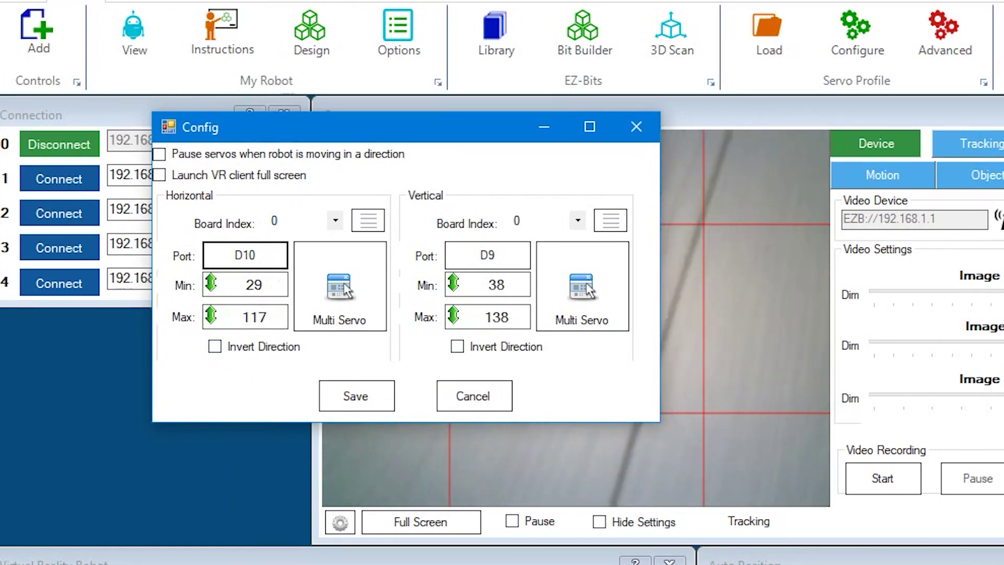
pyautogui.moveTo(262, 316); pyautogui.dragTo(324, 130)
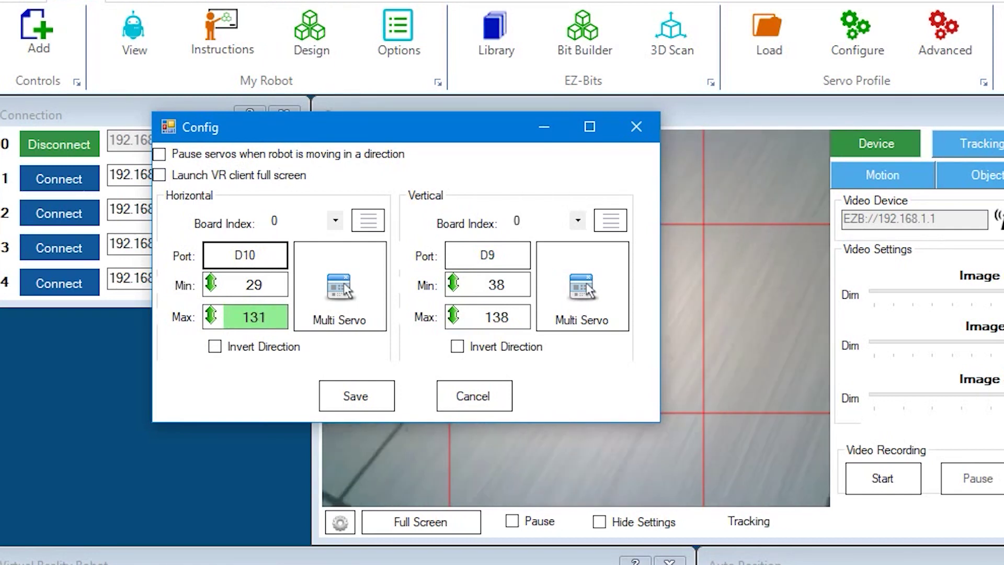
pyautogui.moveTo(292, 281); pyautogui.dragTo(280, 189)
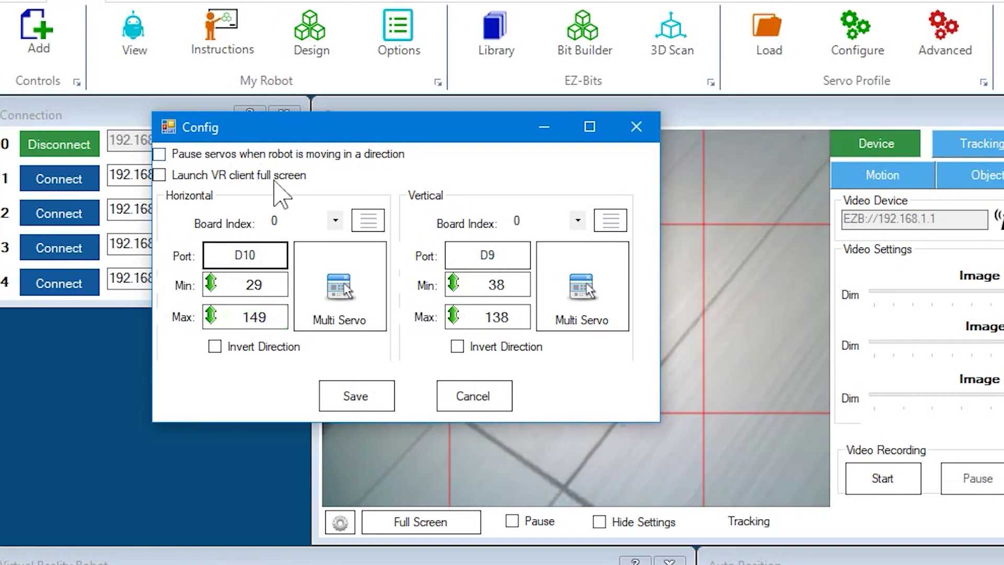
pyautogui.click(354, 397)
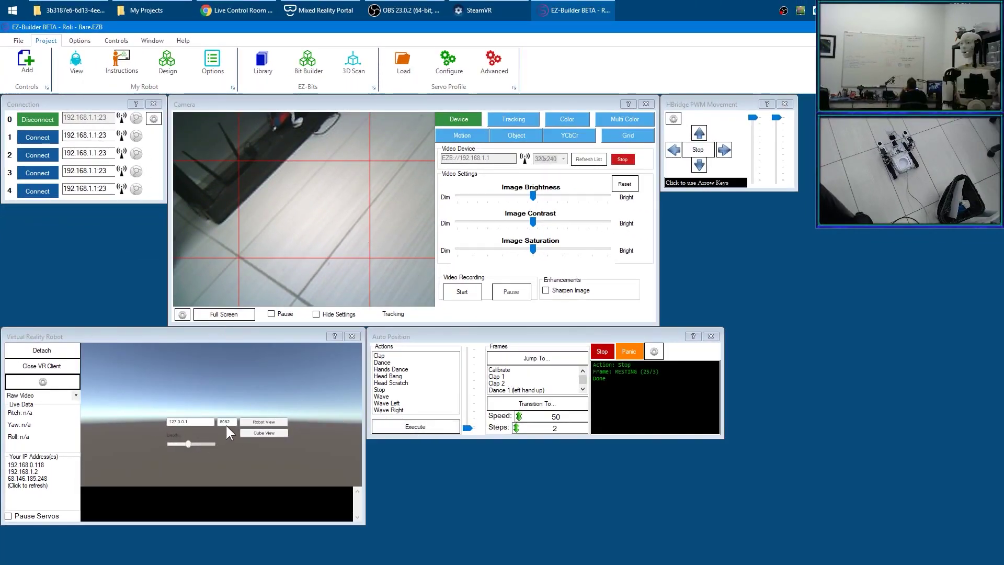
# - Switch the VR client to Robot View and toggle Activate Servos on, then off
pyautogui.click(256, 422)
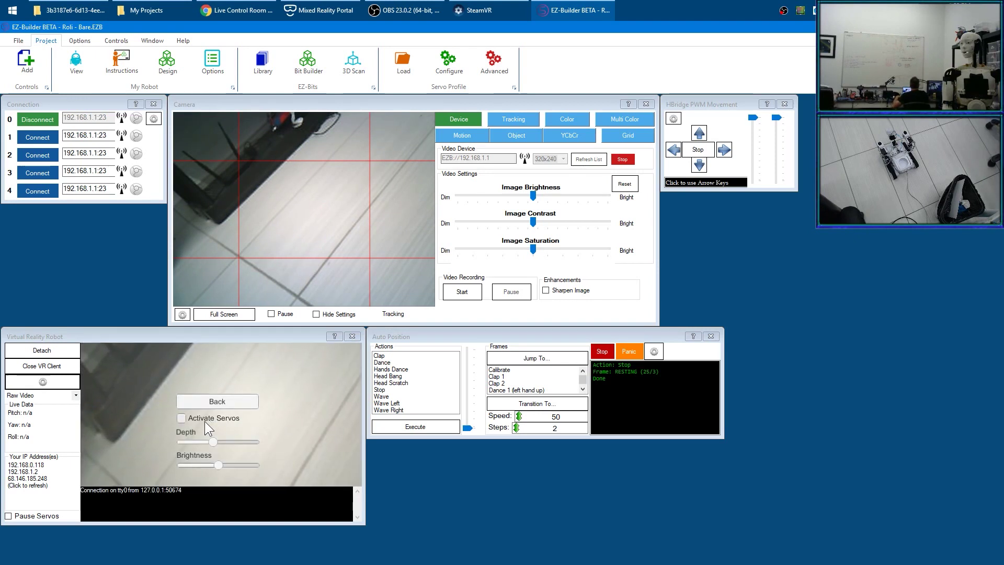
pyautogui.click(181, 418)
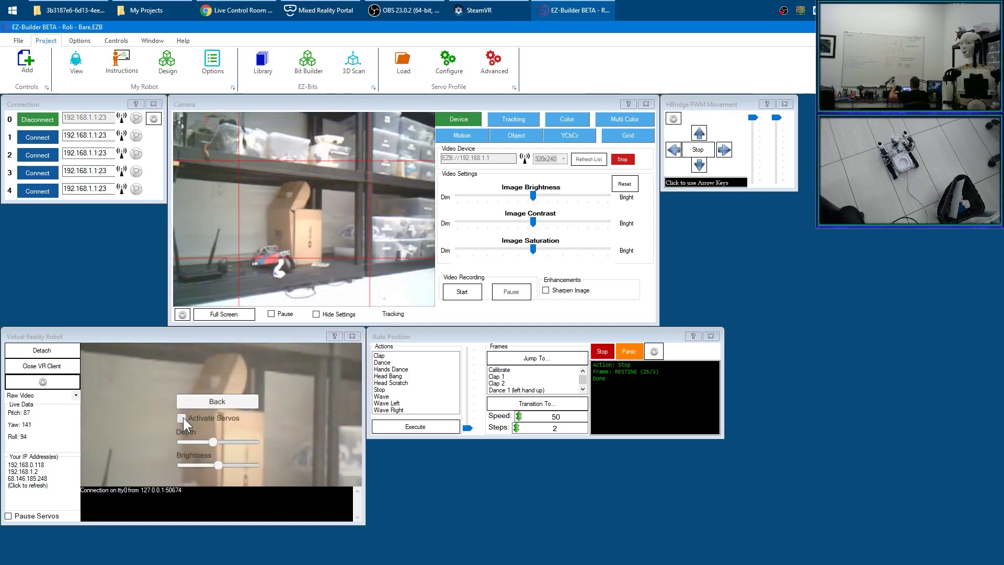
pyautogui.click(182, 418)
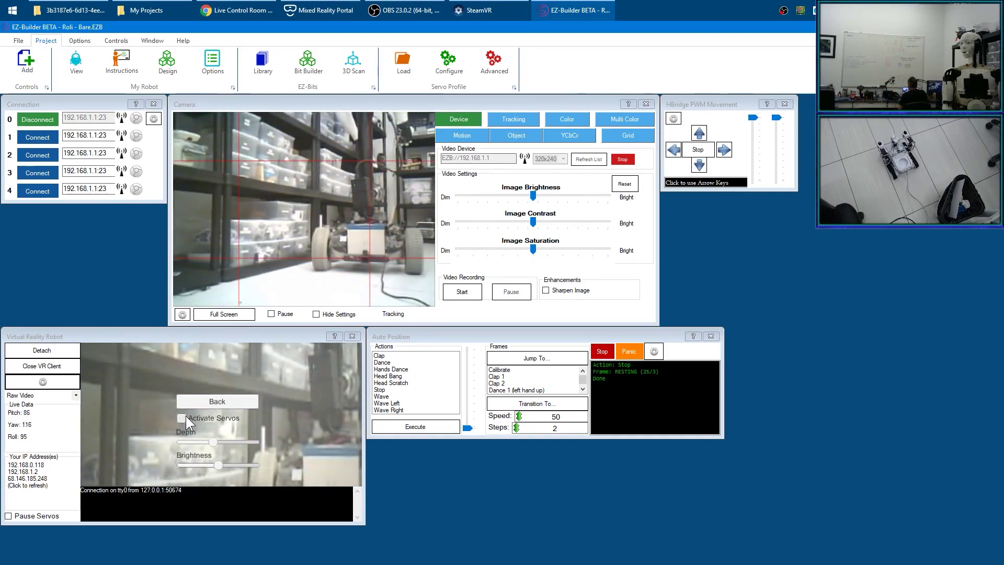
# - Enable Invert Direction for the D10 horizontal servo, save, and re-enable Activate Servos
pyautogui.click(64, 379)
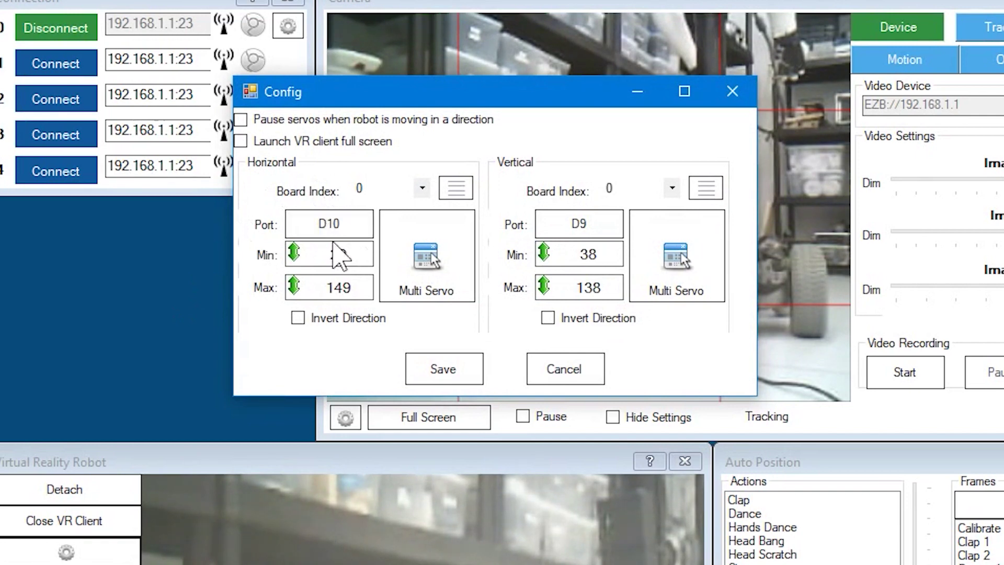
pyautogui.click(347, 222)
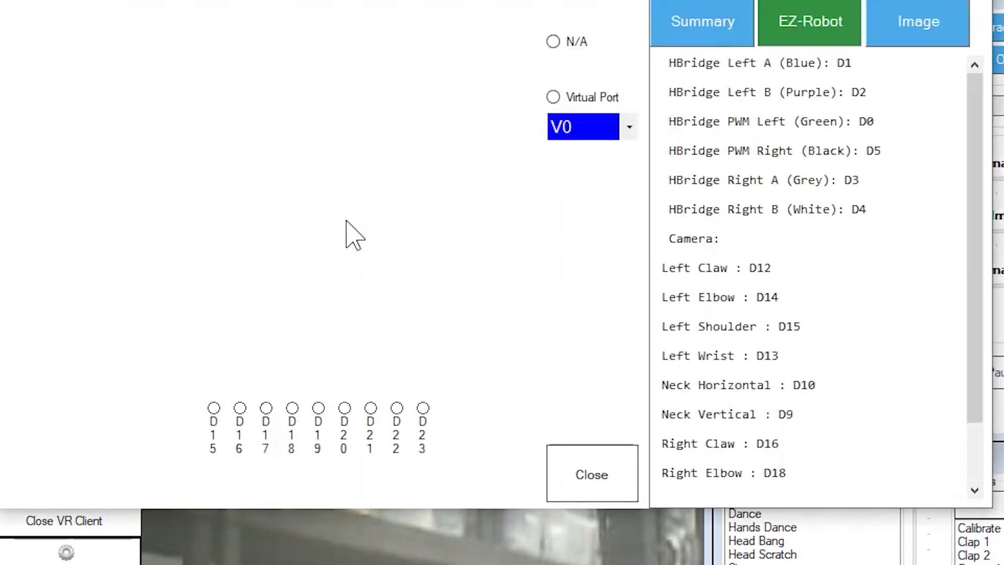
pyautogui.click(596, 476)
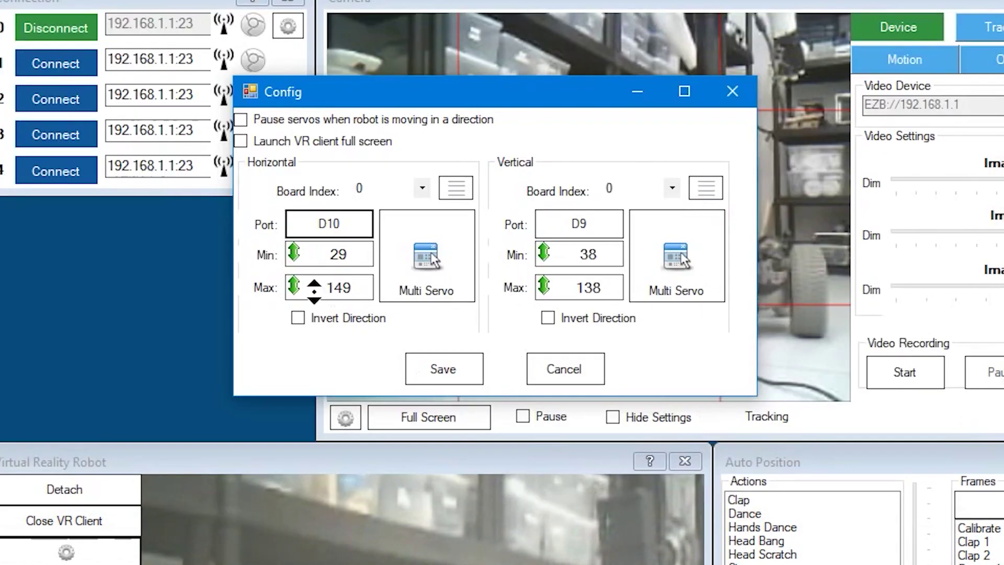
pyautogui.click(338, 318)
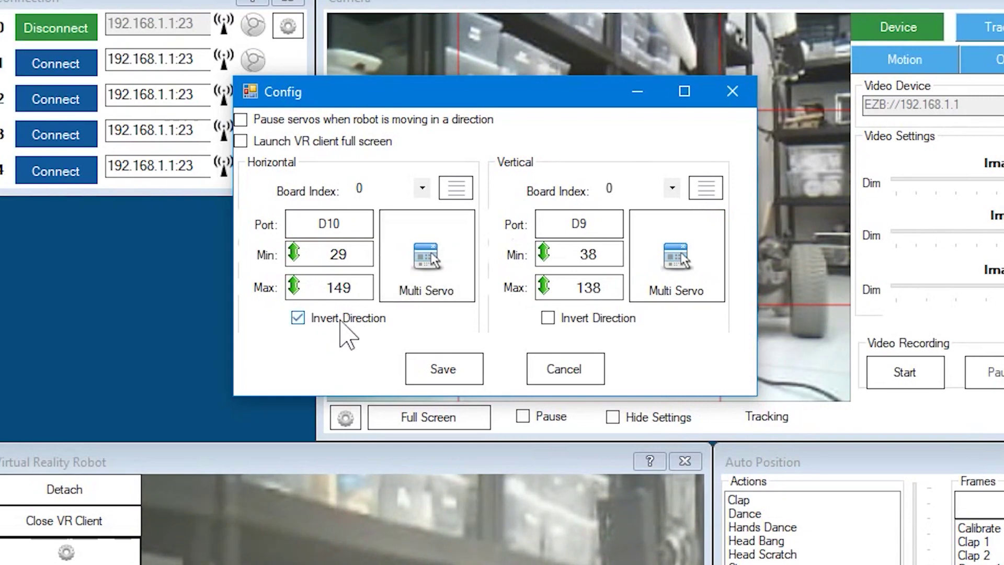
pyautogui.click(443, 369)
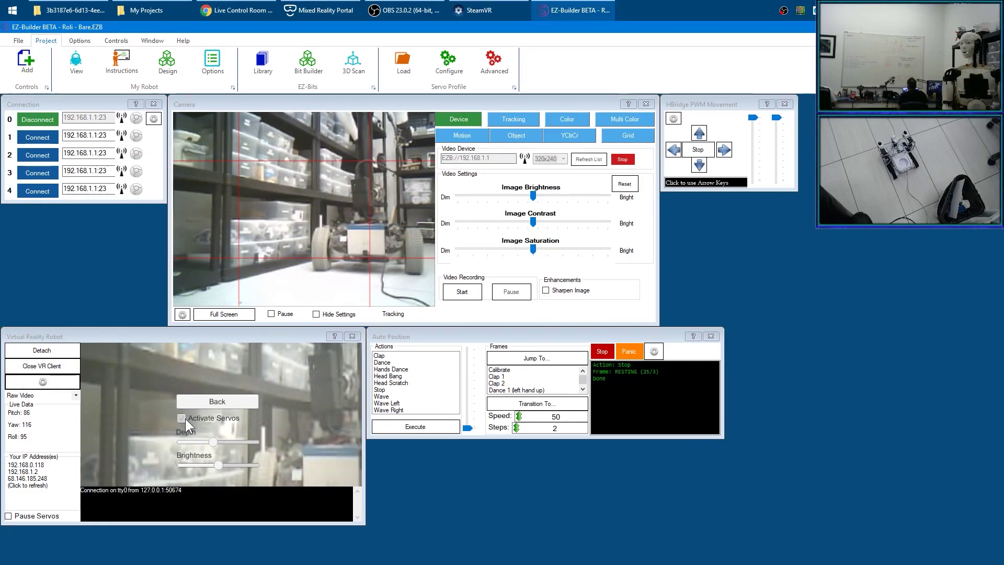
pyautogui.click(185, 419)
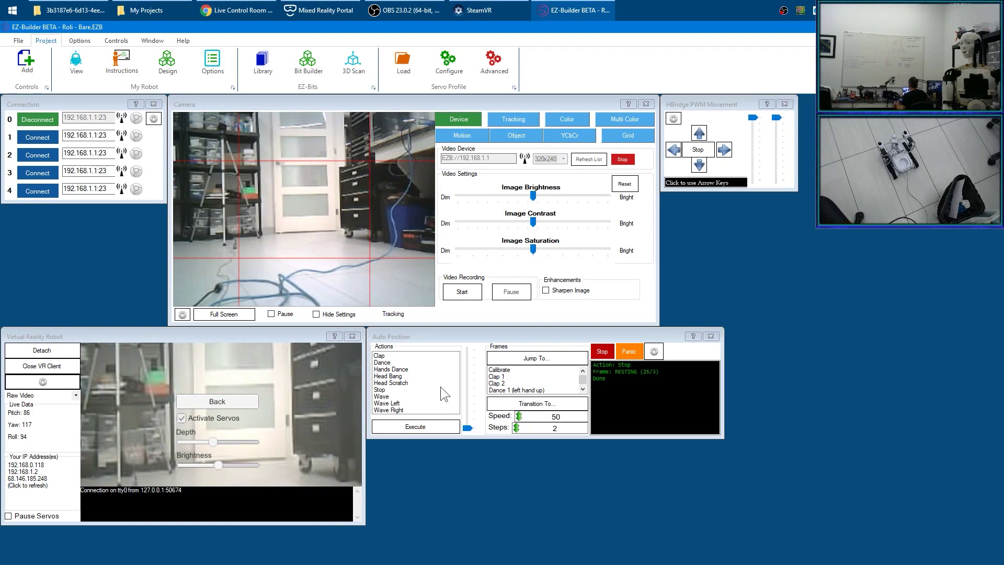
# - Enable arrow-key driving on the HBridge and drive the robot forward toward the door
pyautogui.click(685, 183)
pyautogui.press('Up')
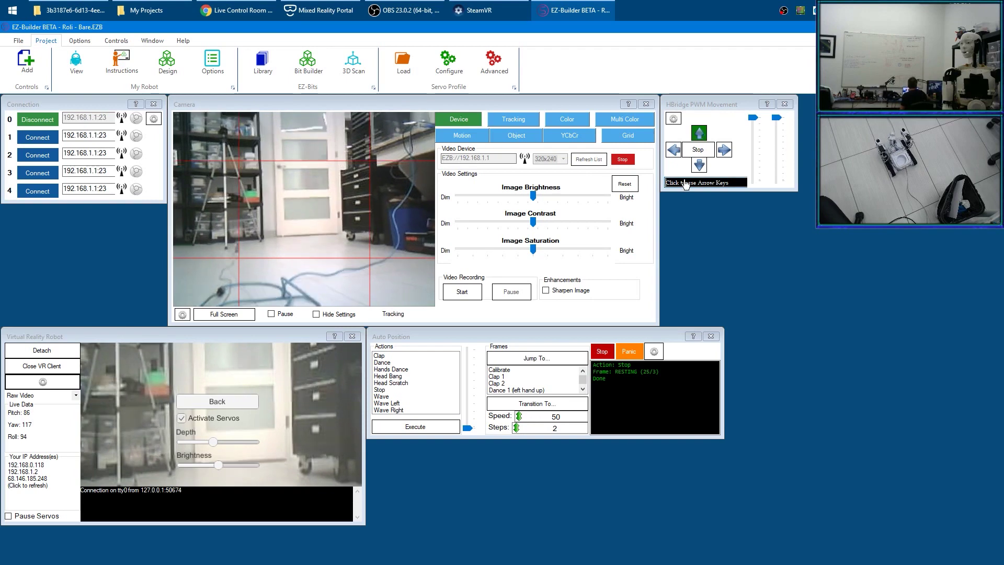
pyautogui.press('Up')
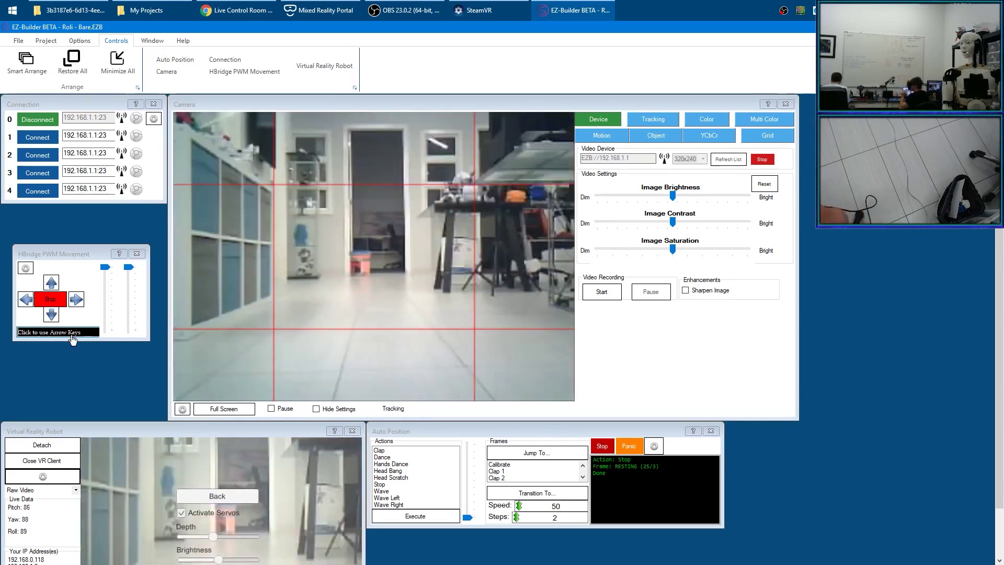
pyautogui.press('Up')
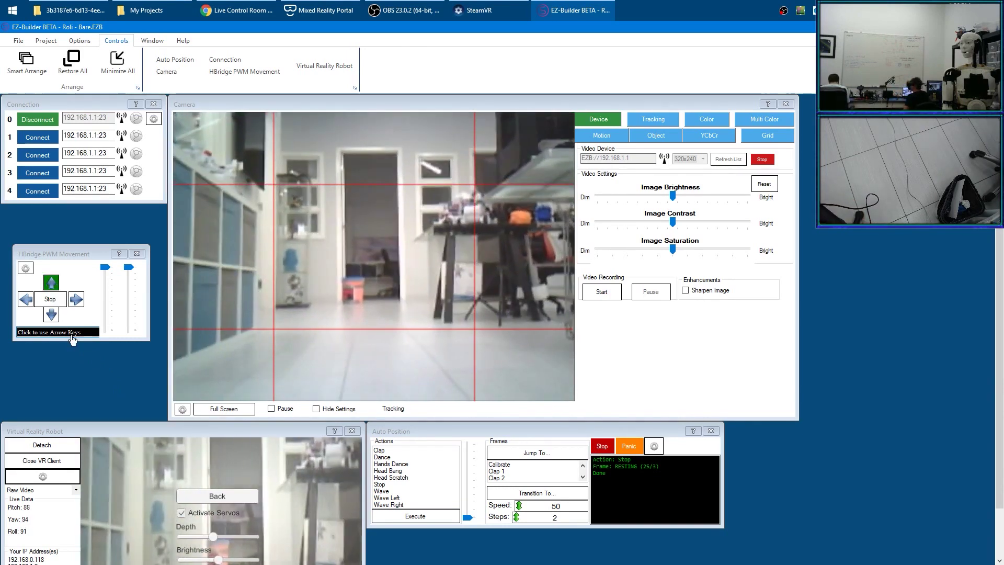
# - Steer the robot right and left around the room to the desk legs, then shrink the camera window
pyautogui.press('Right')
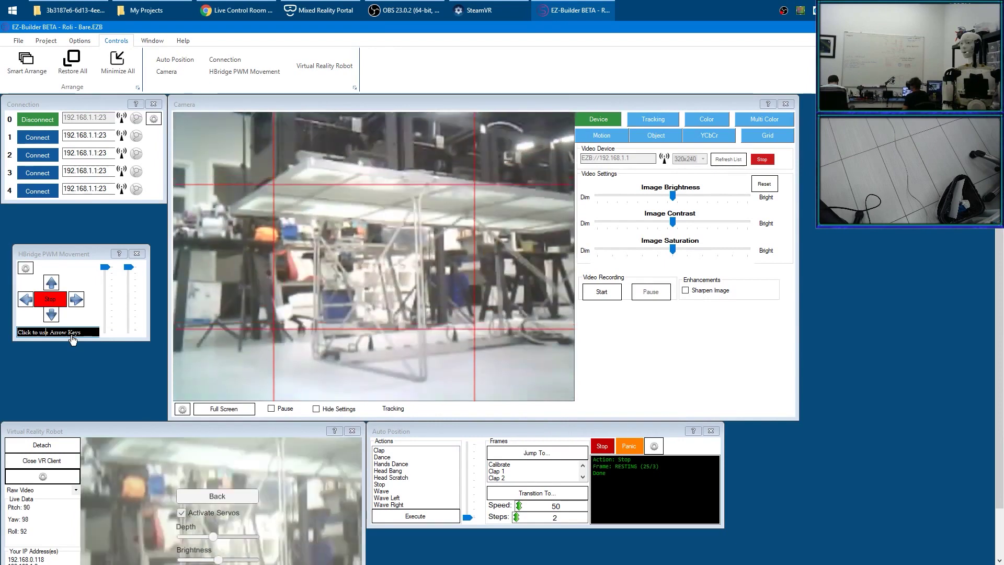
pyautogui.press('Left')
pyautogui.press('Up')
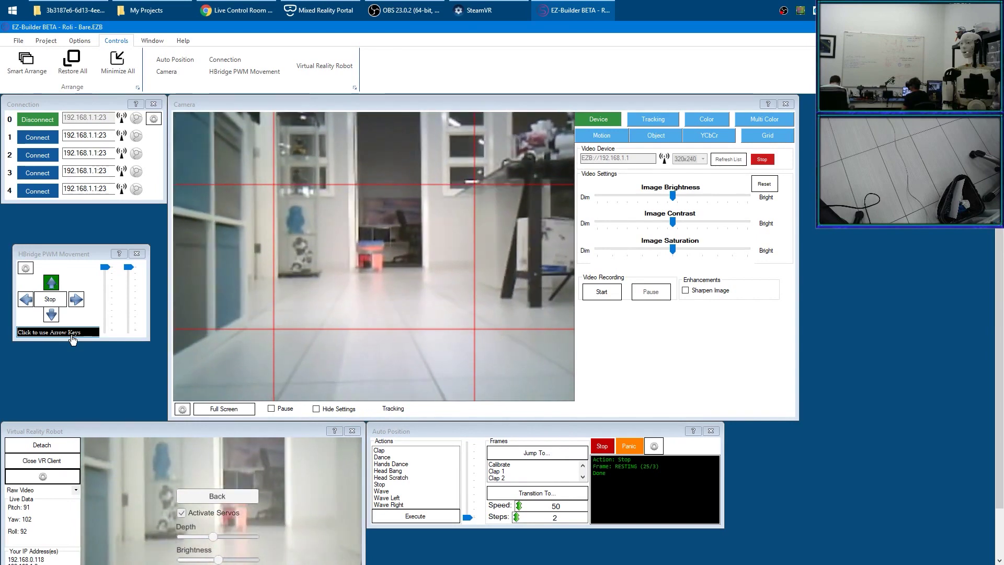
pyautogui.press('Right')
pyautogui.press('Up')
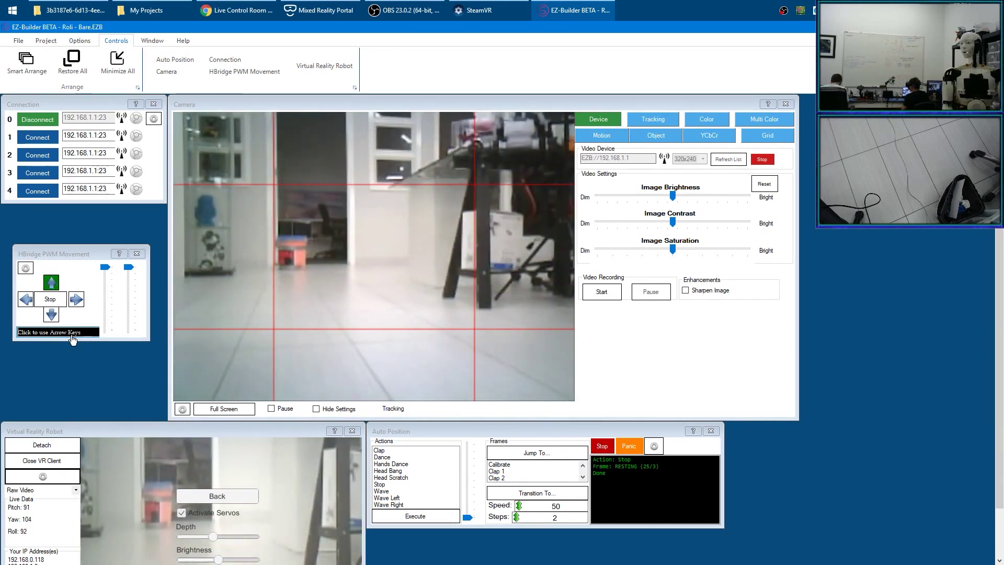
pyautogui.press('Right')
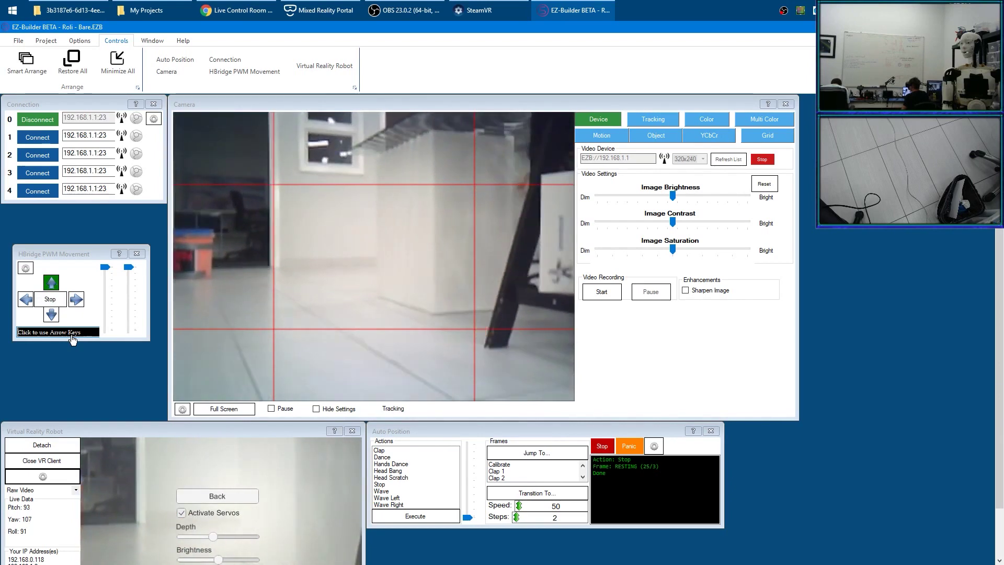
pyautogui.press('Right')
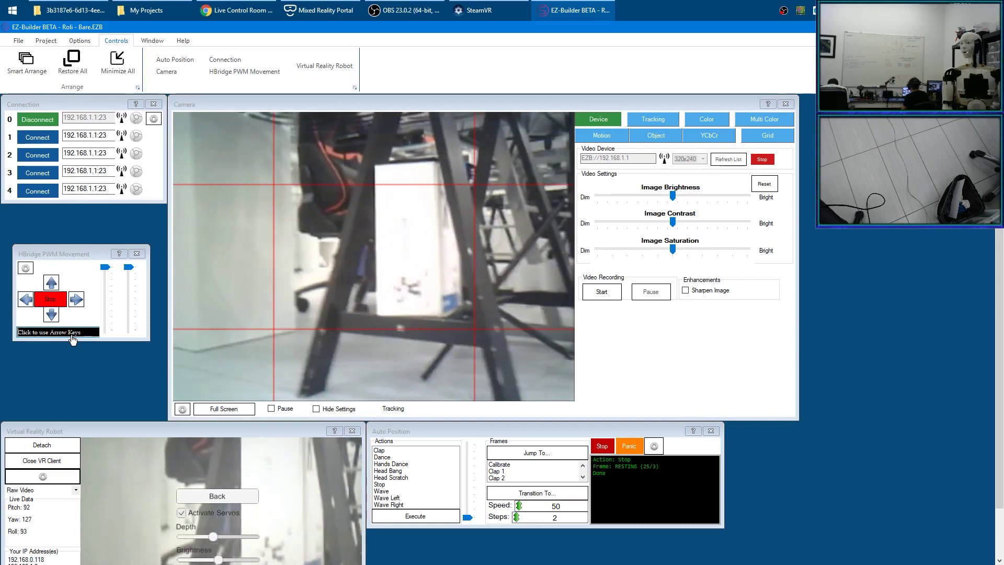
pyautogui.press('Left')
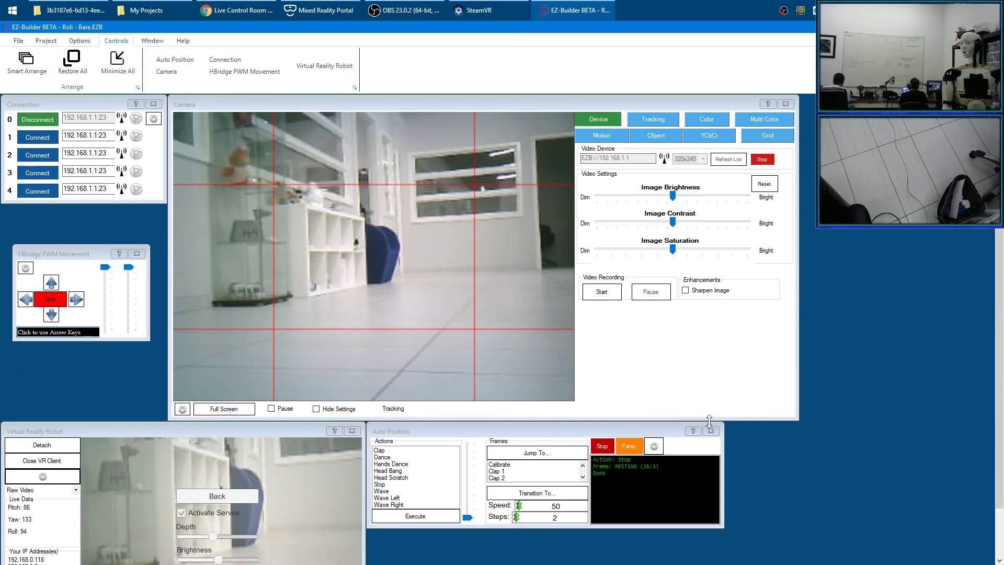
pyautogui.moveTo(796, 417); pyautogui.dragTo(681, 323)
# - Smart Arrange the panels, leave Robot View, and close the VR client
pyautogui.click(26, 66)
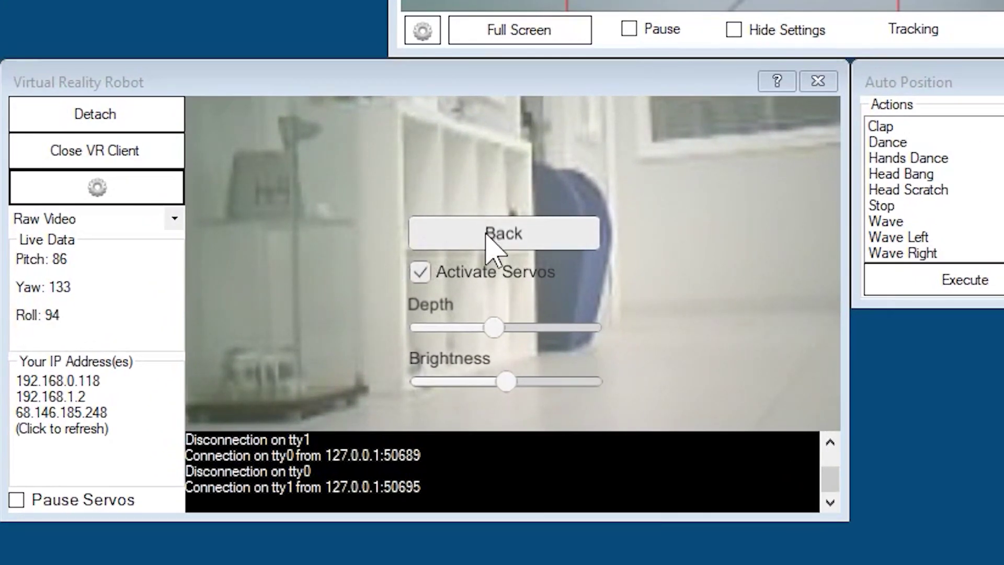
pyautogui.click(494, 239)
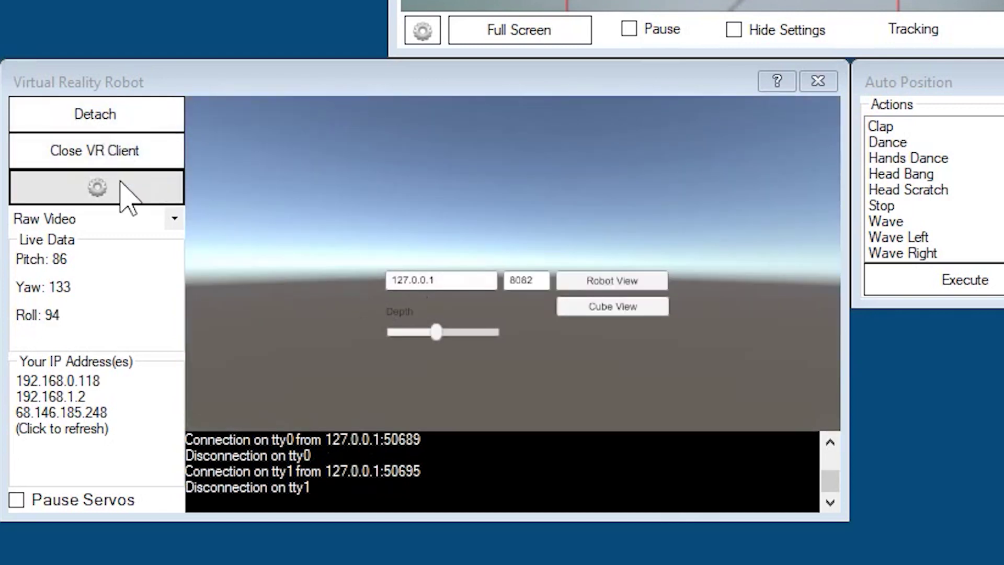
pyautogui.click(129, 157)
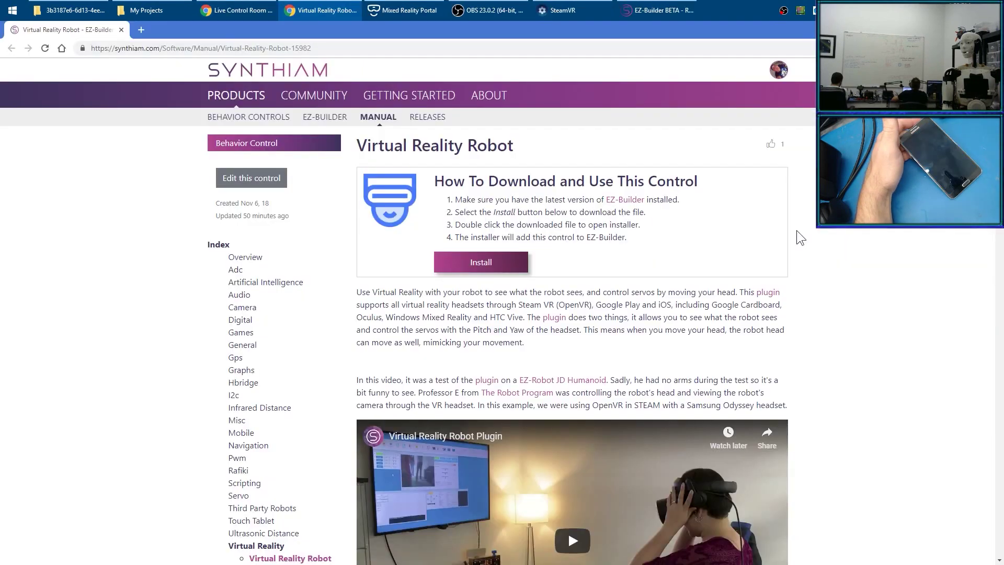
# - Scroll the manual to the Google Cardboard section and open the Android viewer app's Play Store link
pyautogui.scroll(-12, 780, 225)
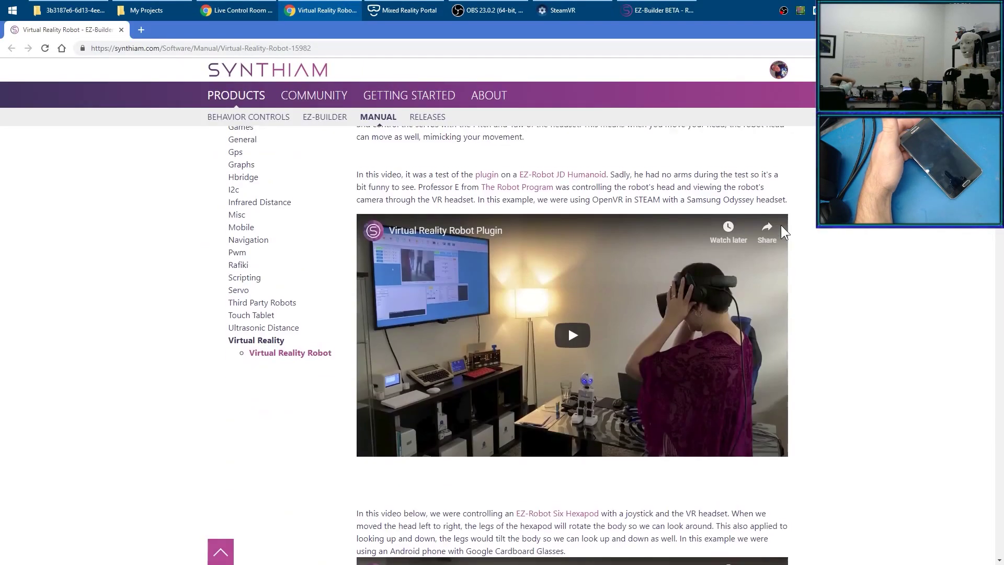
pyautogui.scroll(-13, 780, 225)
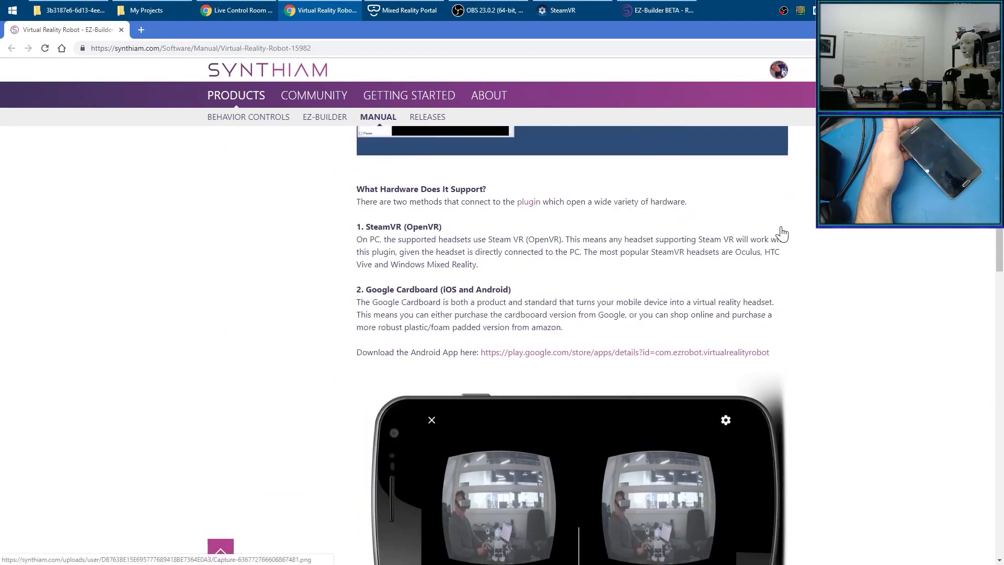
pyautogui.scroll(1, 395, 195)
pyautogui.scroll(3, 394, 194)
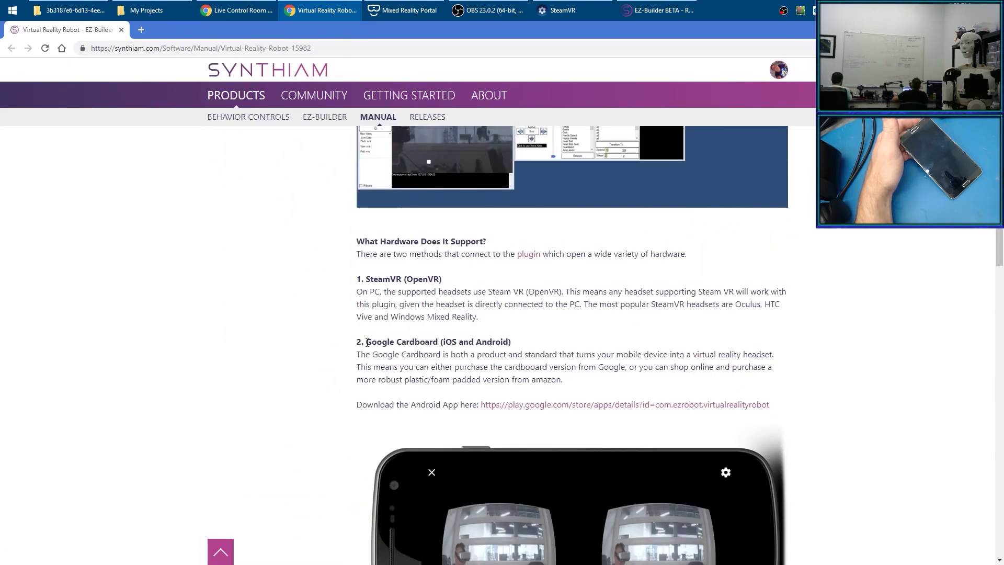
pyautogui.moveTo(366, 342); pyautogui.dragTo(510, 342)
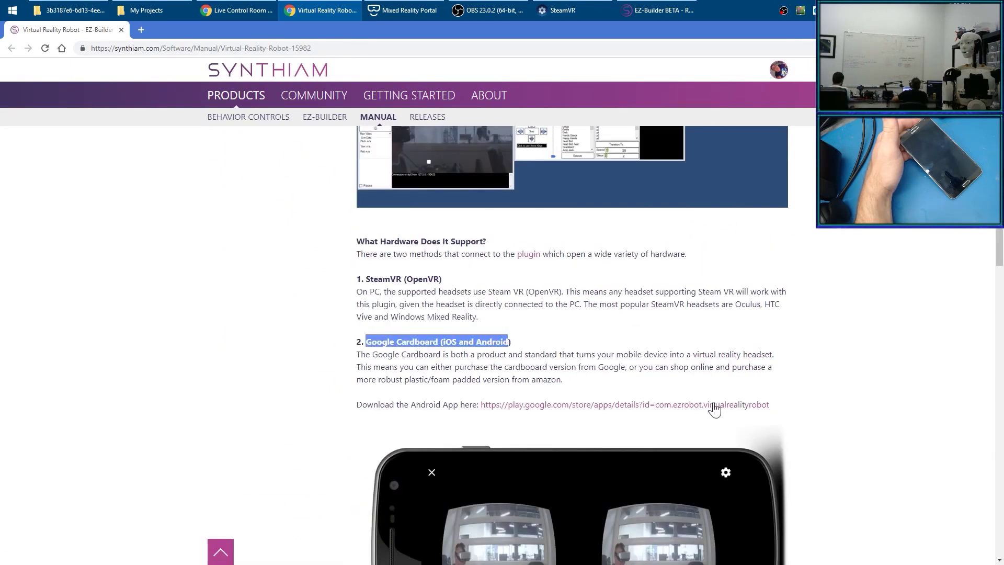
pyautogui.click(644, 406)
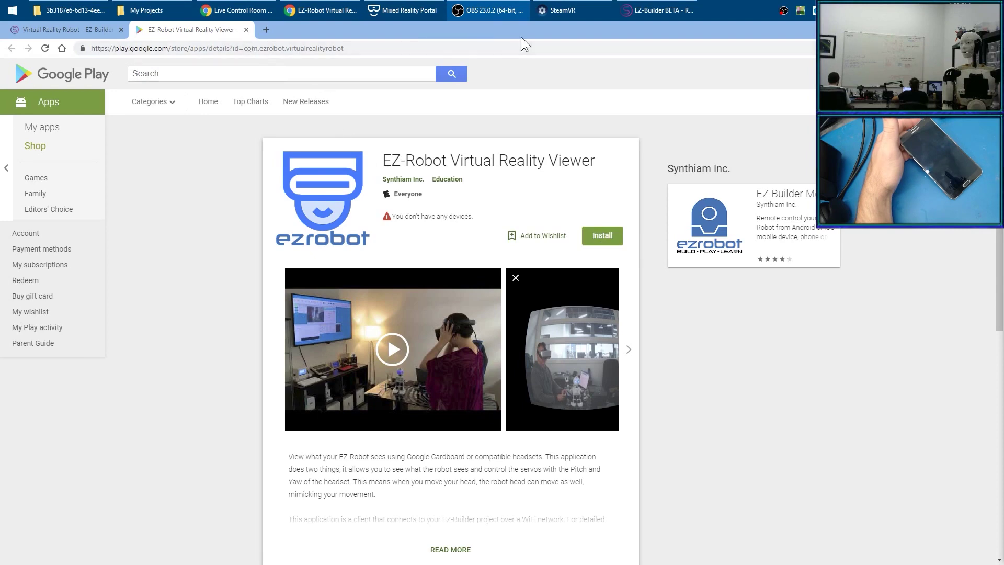
# - Bring the EZ-Builder project back to the front from the taskbar
pyautogui.click(639, 9)
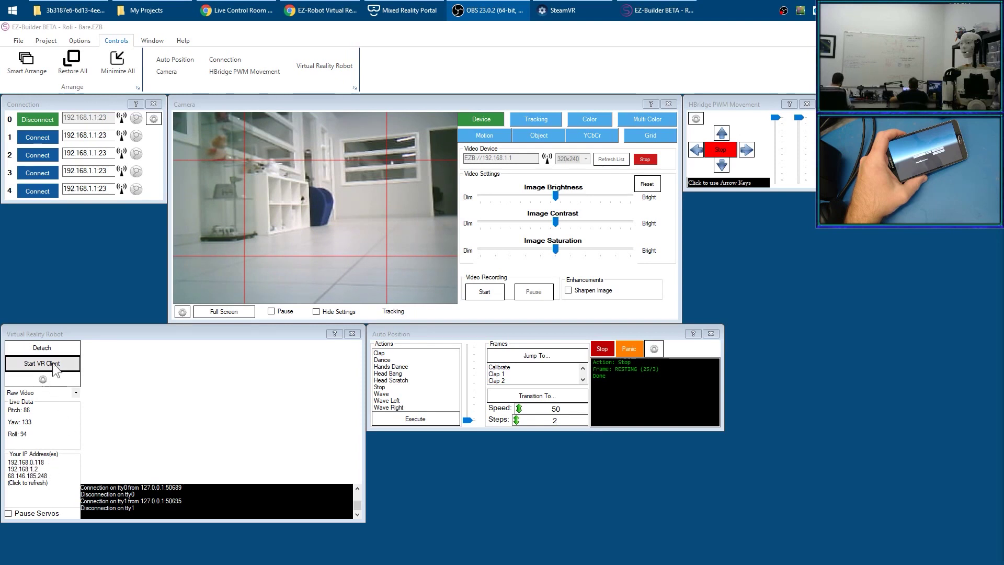
# - Nudge the Virtual Reality Robot panel slightly left and down against the left edge
pyautogui.moveTo(79, 341)
pyautogui.mouseDown()
pyautogui.moveTo(104, 365)
pyautogui.moveTo(74, 343)
pyautogui.moveTo(86, 334)
pyautogui.mouseUp()
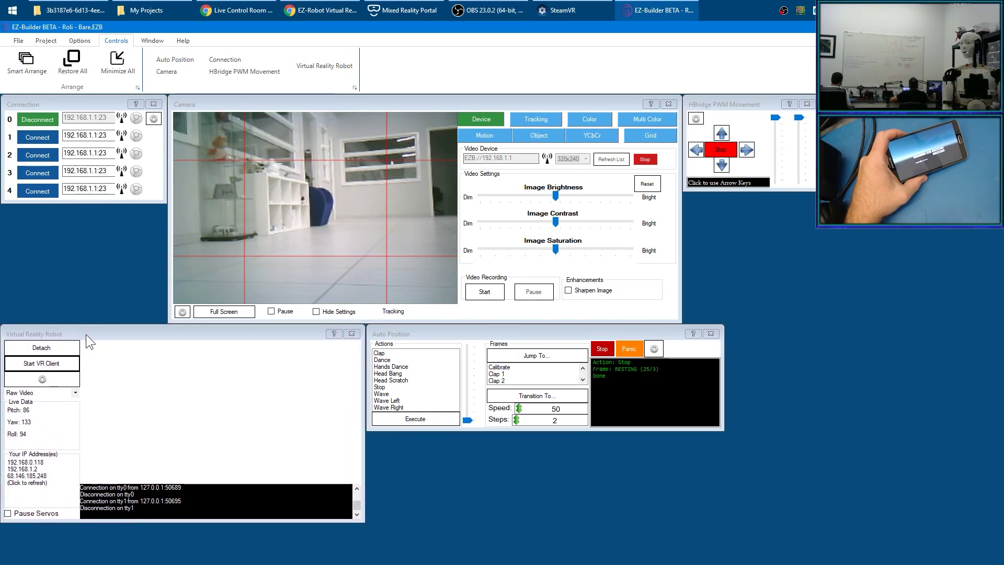